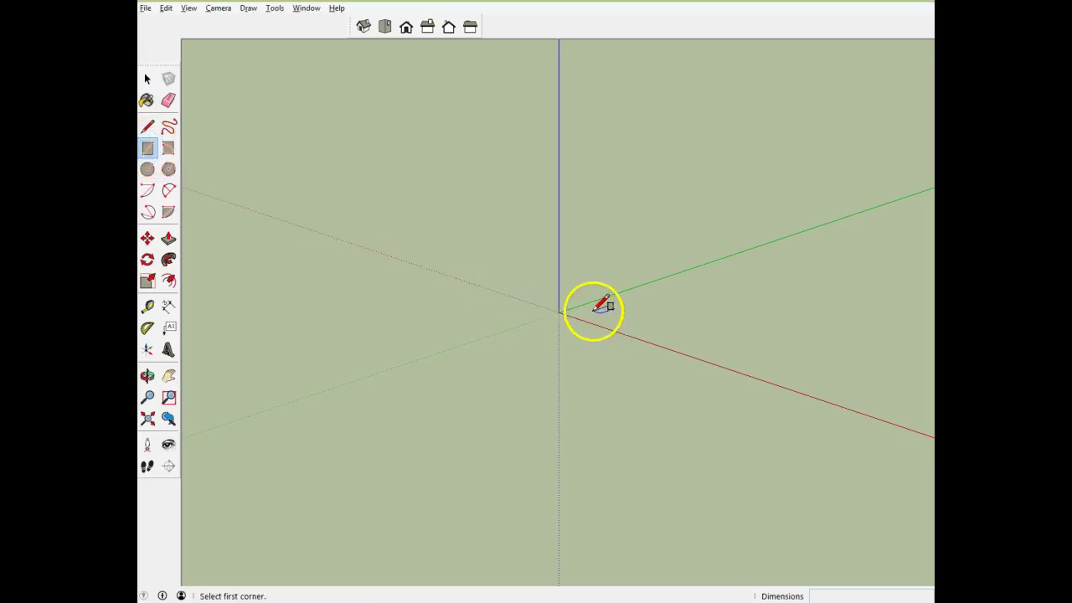
Draw a 14' 11 5/8" square from the origin and push it up about 13' 7 5/16" into a box
click(586, 313)
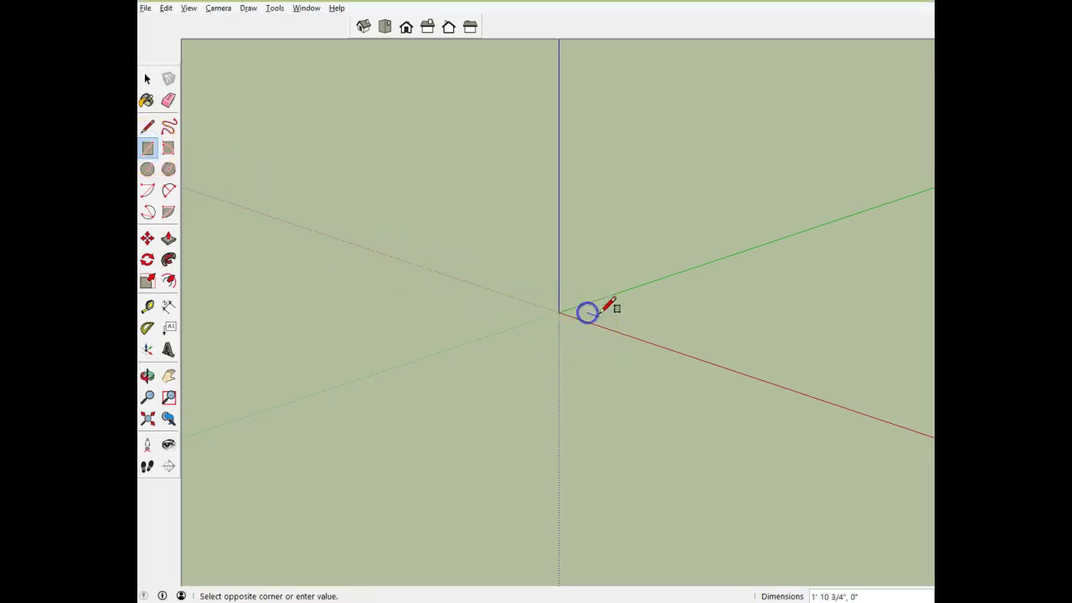
click(771, 313)
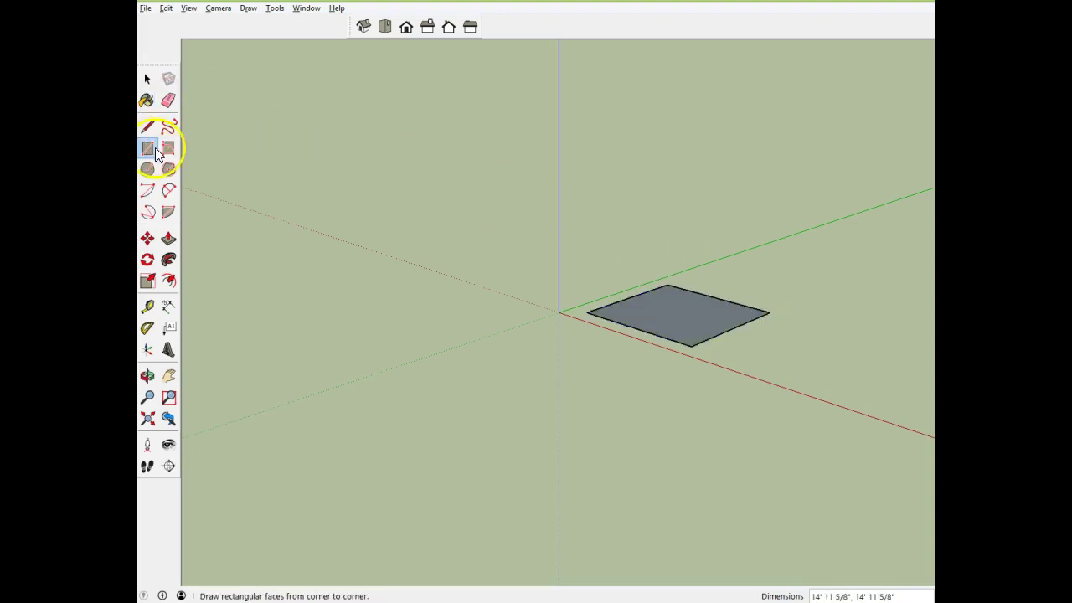
click(168, 237)
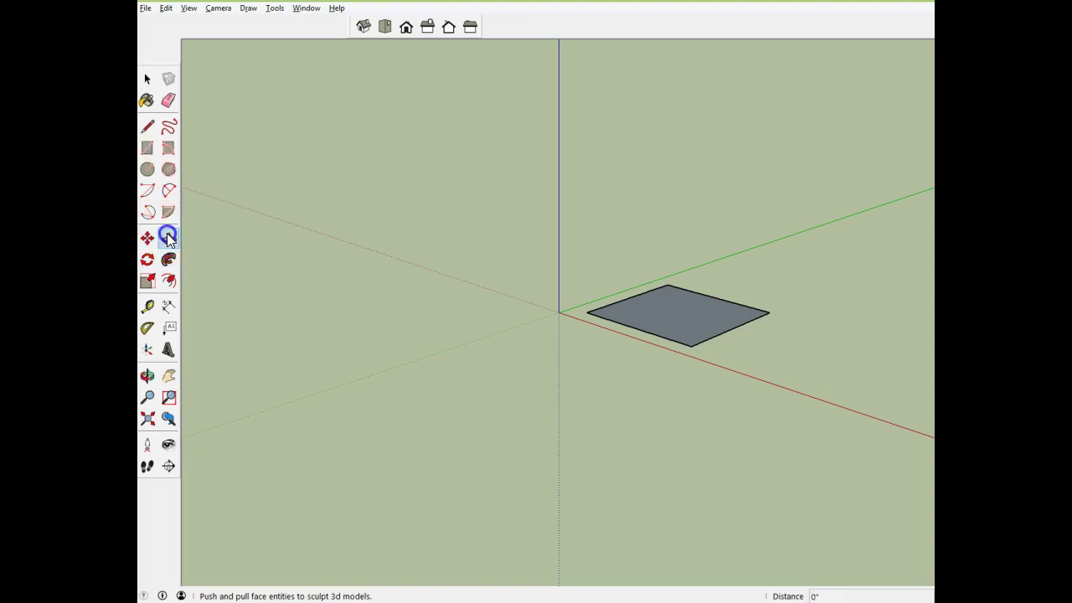
drag(660, 304, 665, 192)
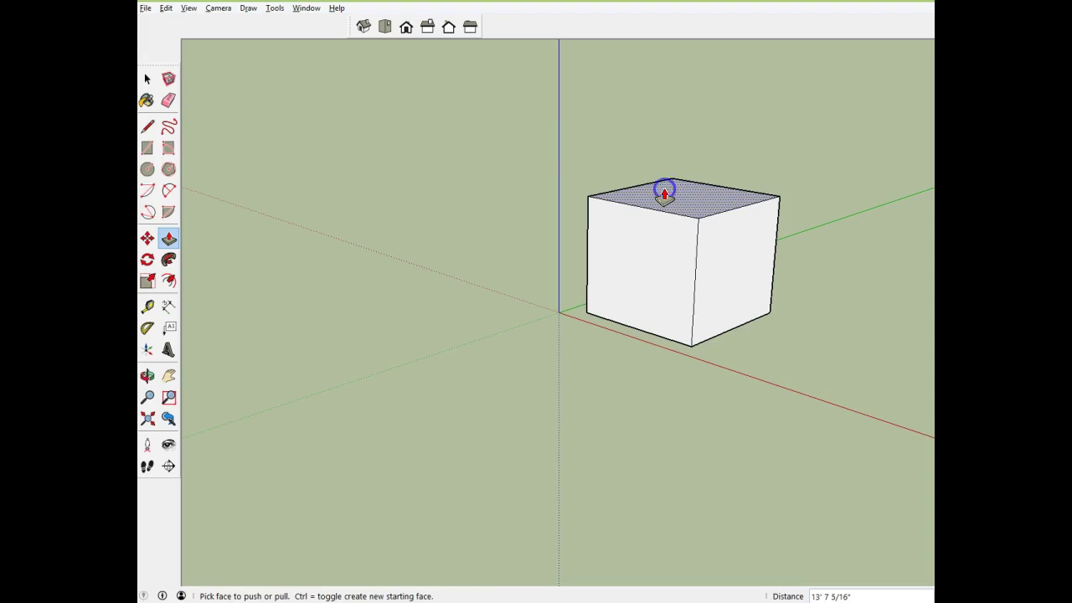
Draw a diagonal from the top edge's midpoint to the vertical edge and push the corner wedge through
click(146, 127)
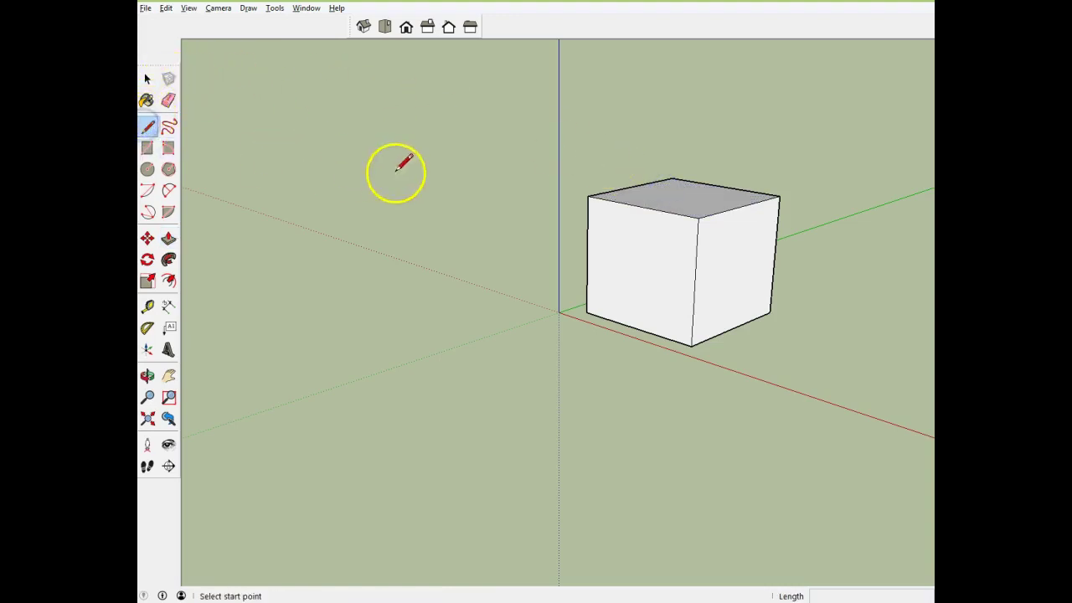
click(640, 206)
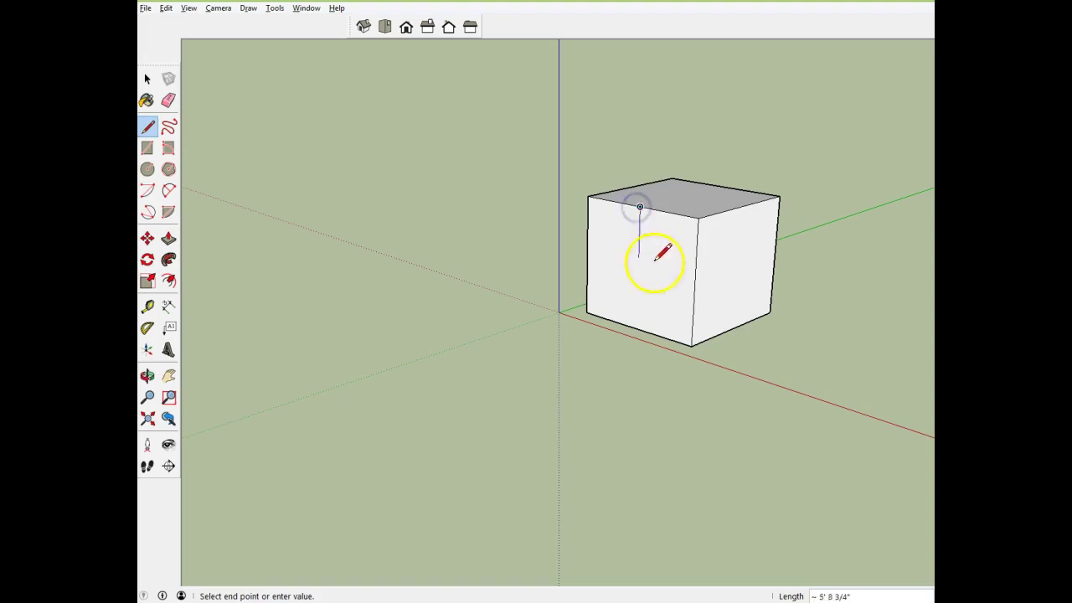
click(694, 289)
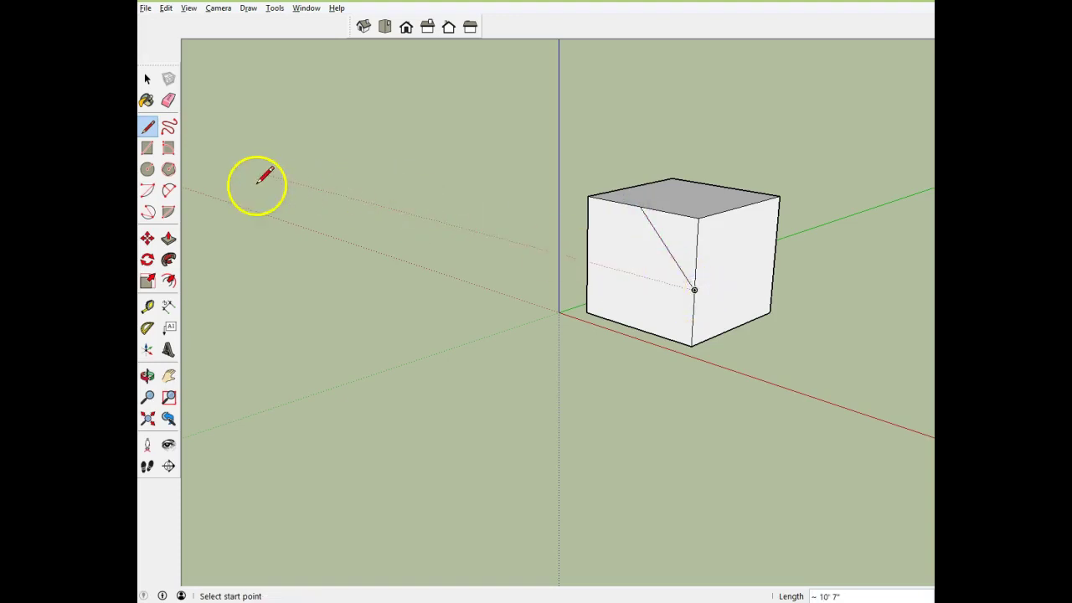
click(169, 239)
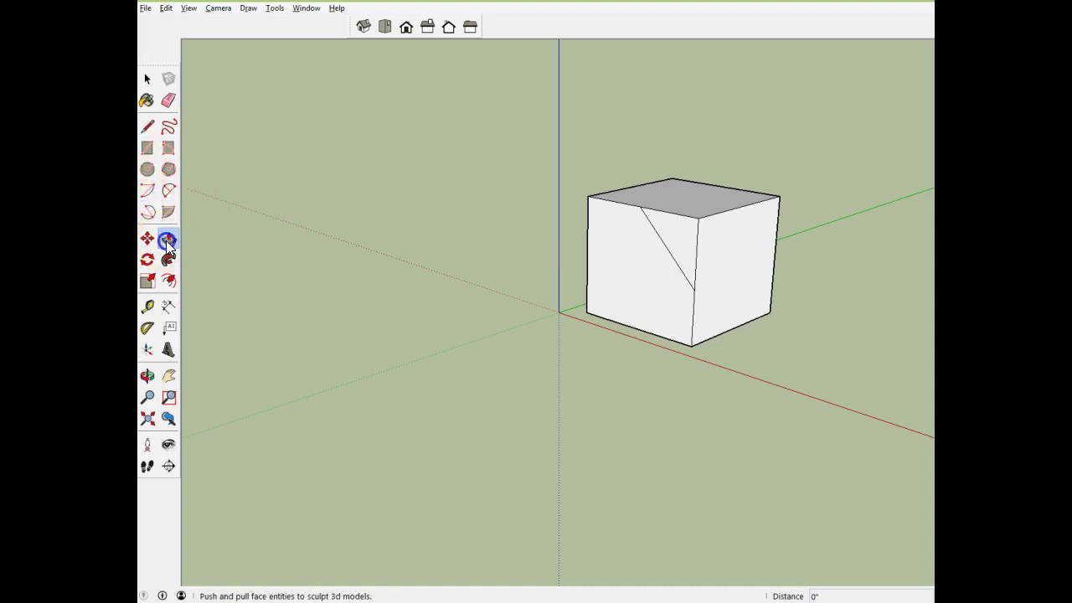
click(678, 244)
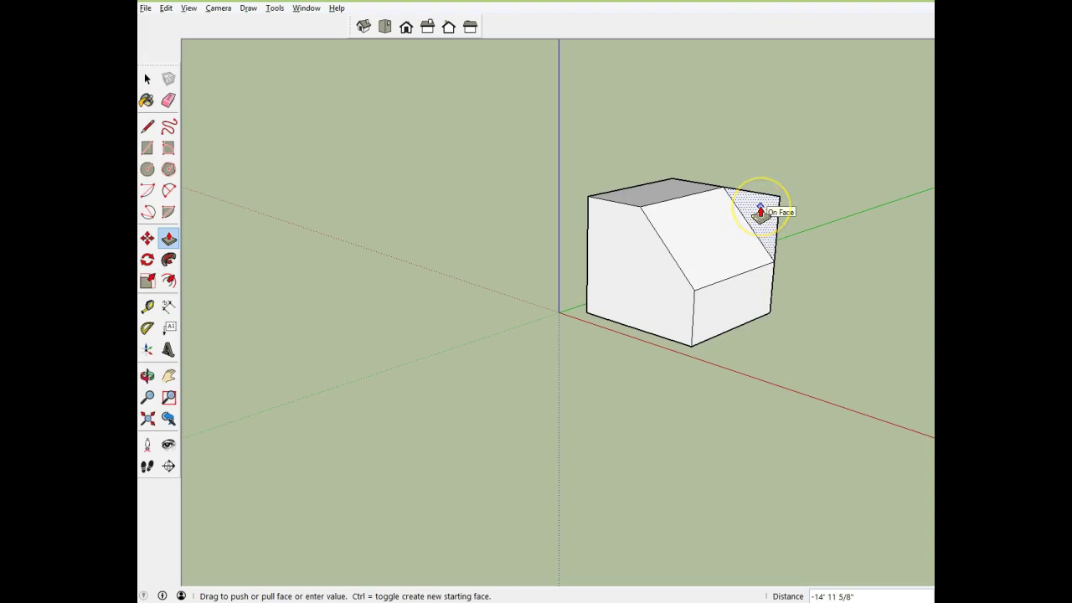
click(760, 213)
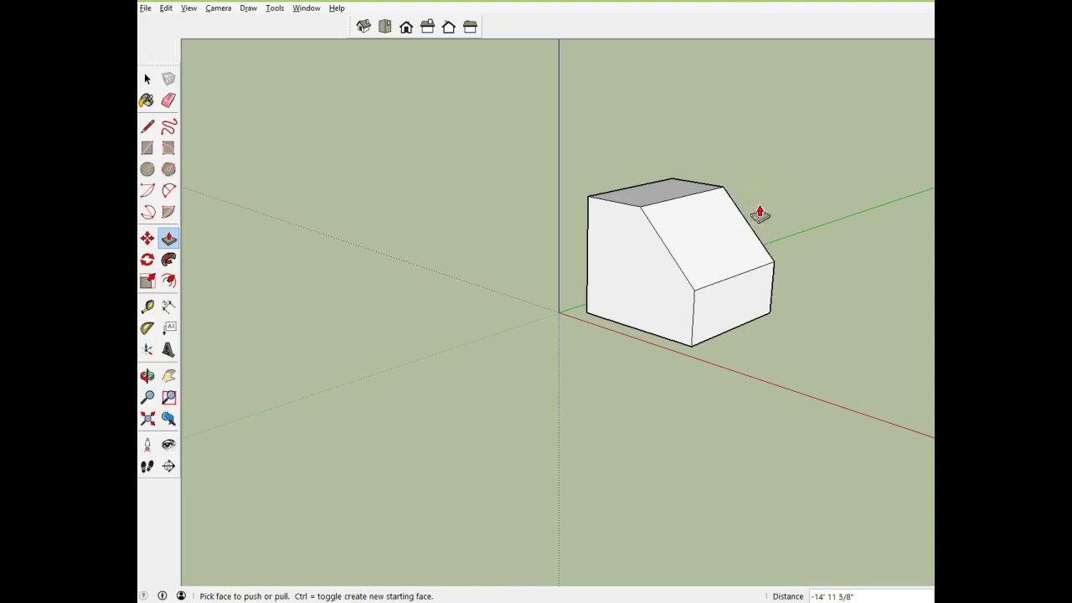
Draw an outer circle on the front face and a concentric inner circle about 2' 5 15/16" in radius
click(148, 170)
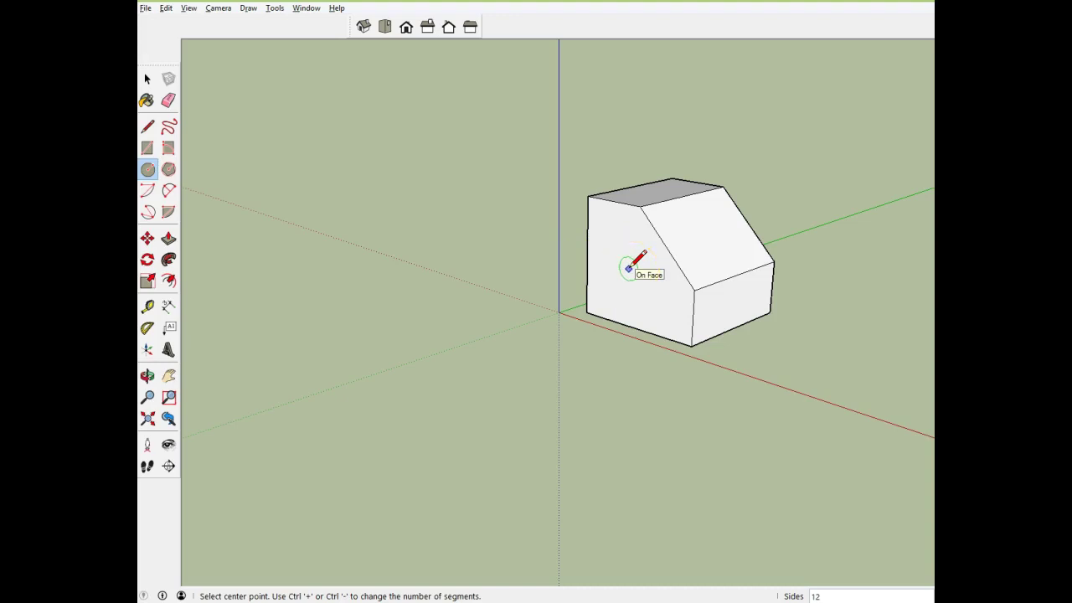
click(629, 268)
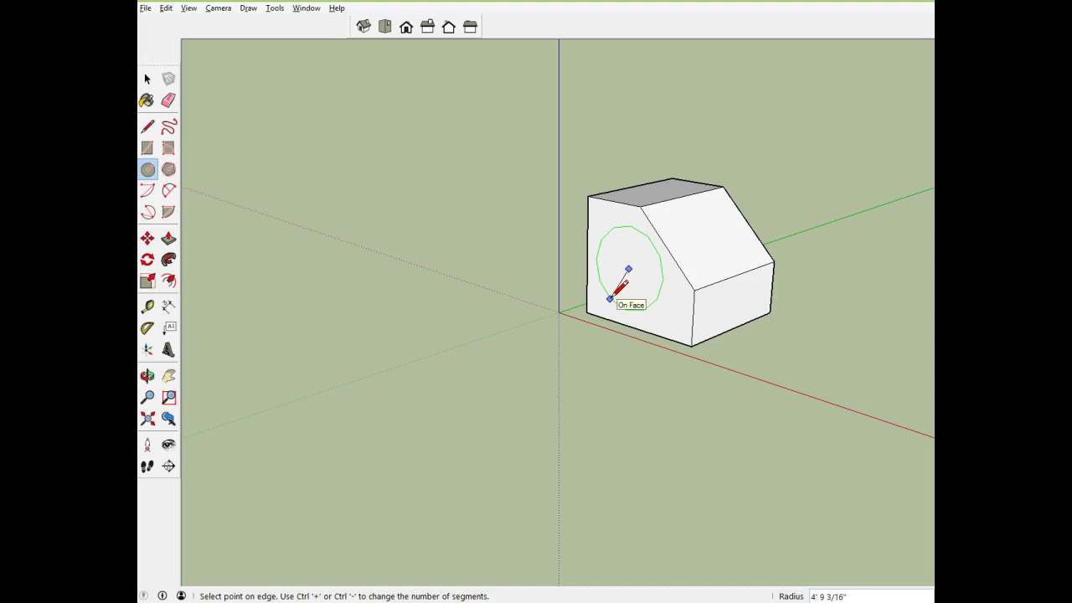
click(610, 299)
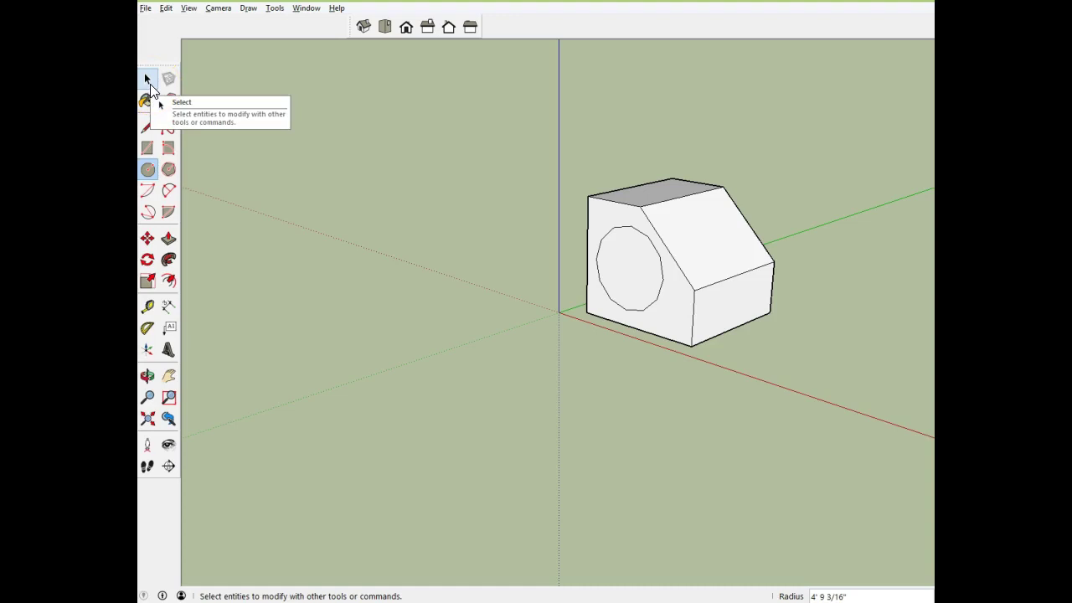
click(148, 168)
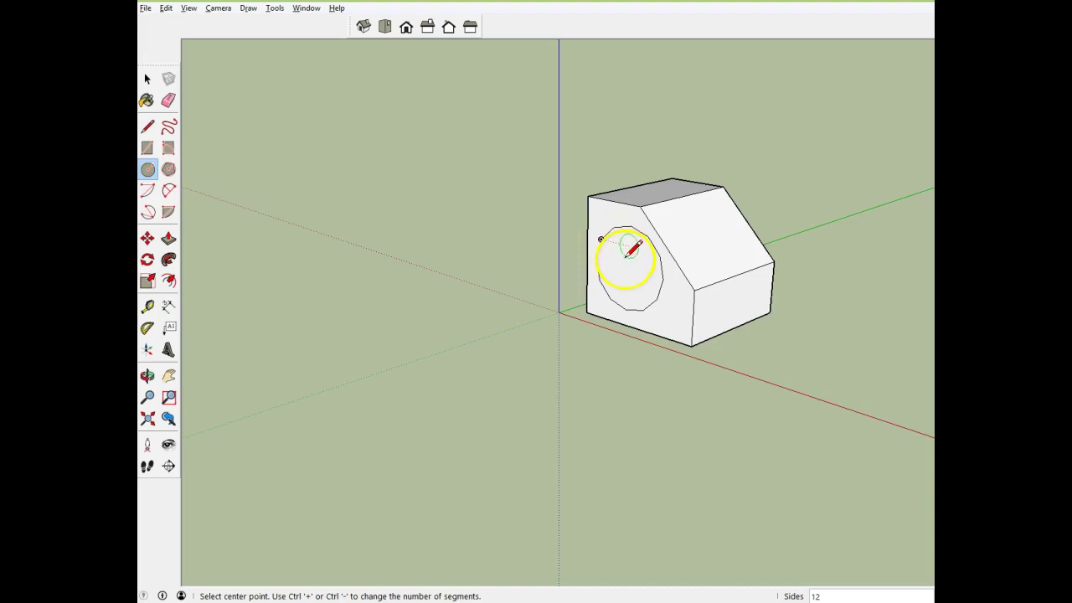
click(628, 266)
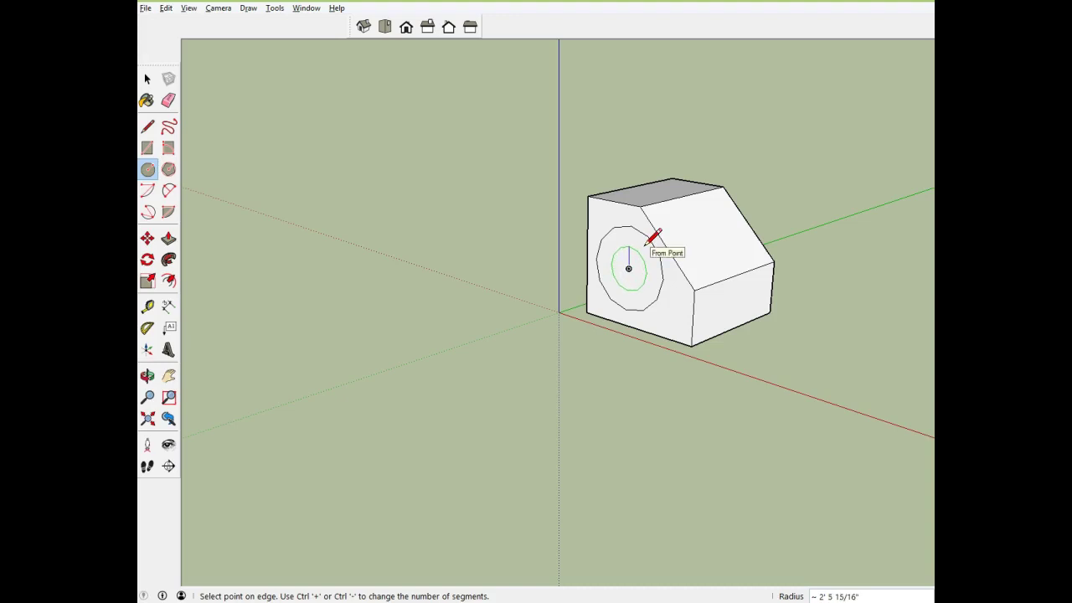
click(649, 243)
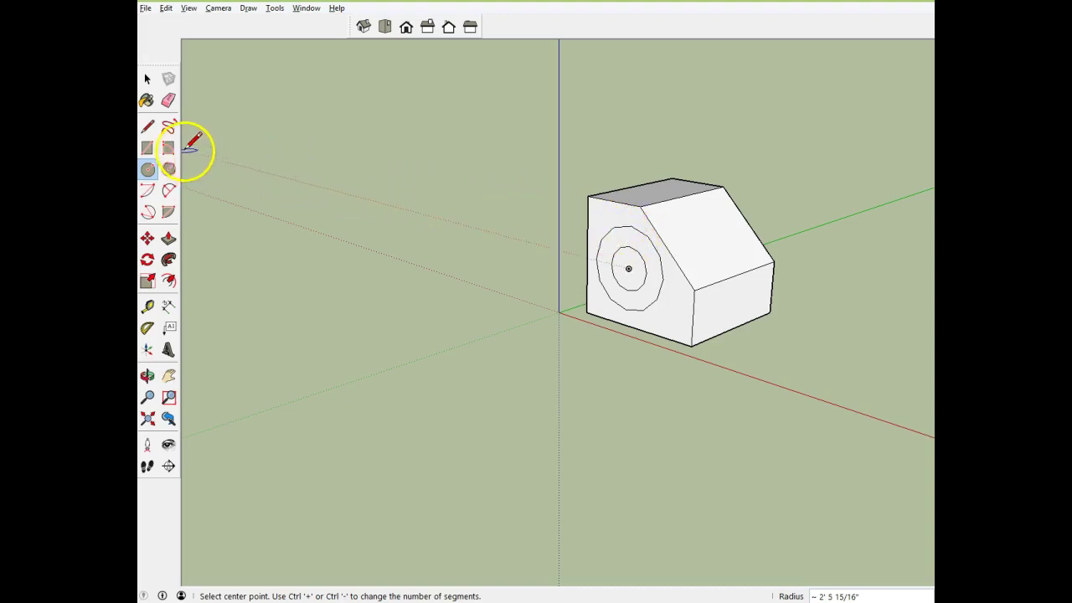
Pull the ring out about 10' 3 3/16" into a hollow tube and select its outer surface
click(165, 241)
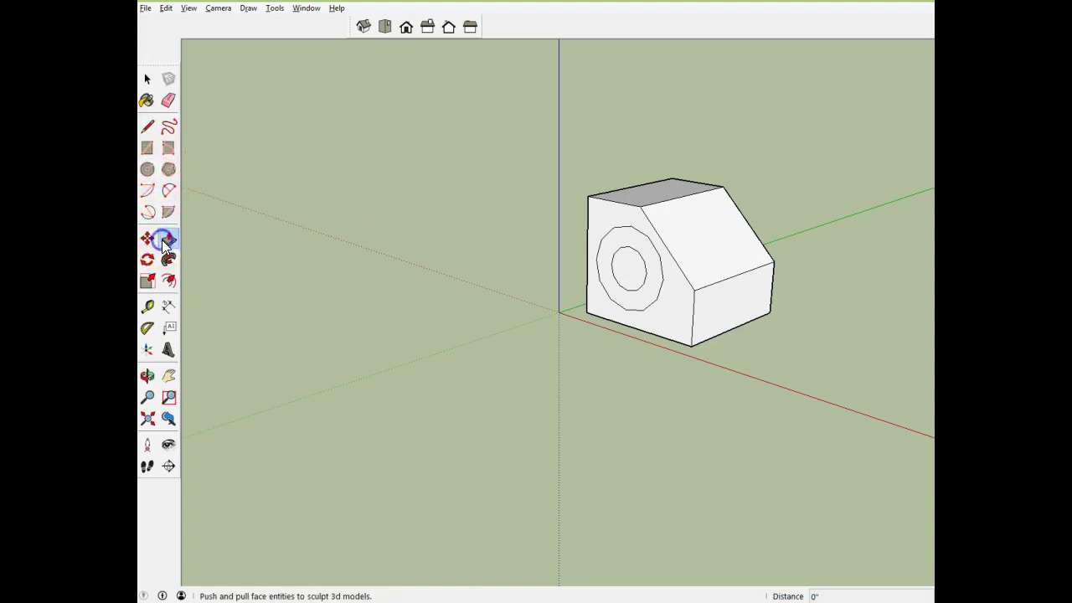
click(641, 312)
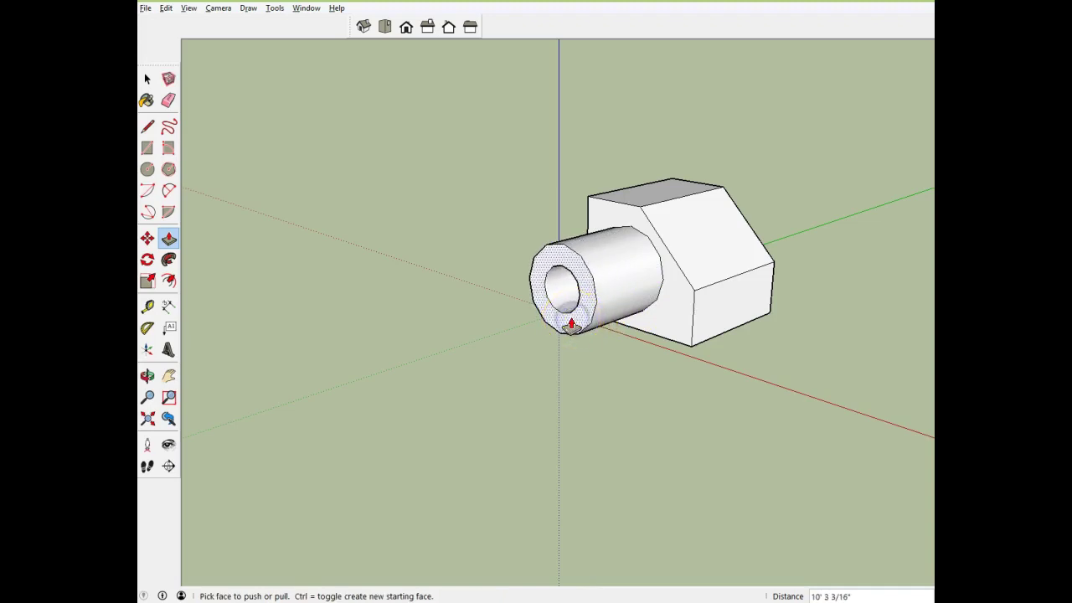
click(563, 322)
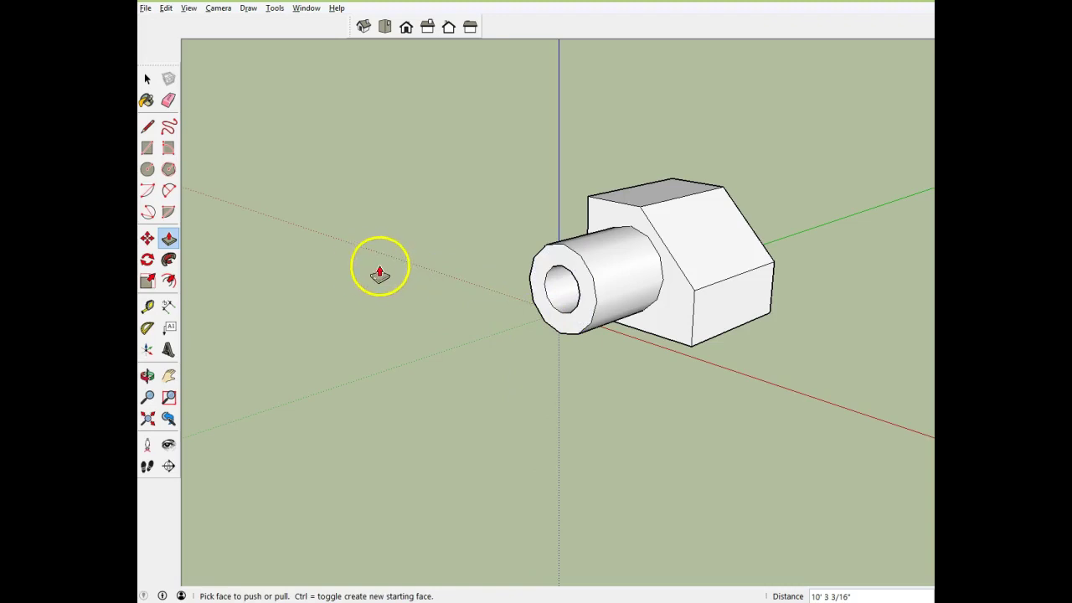
click(148, 78)
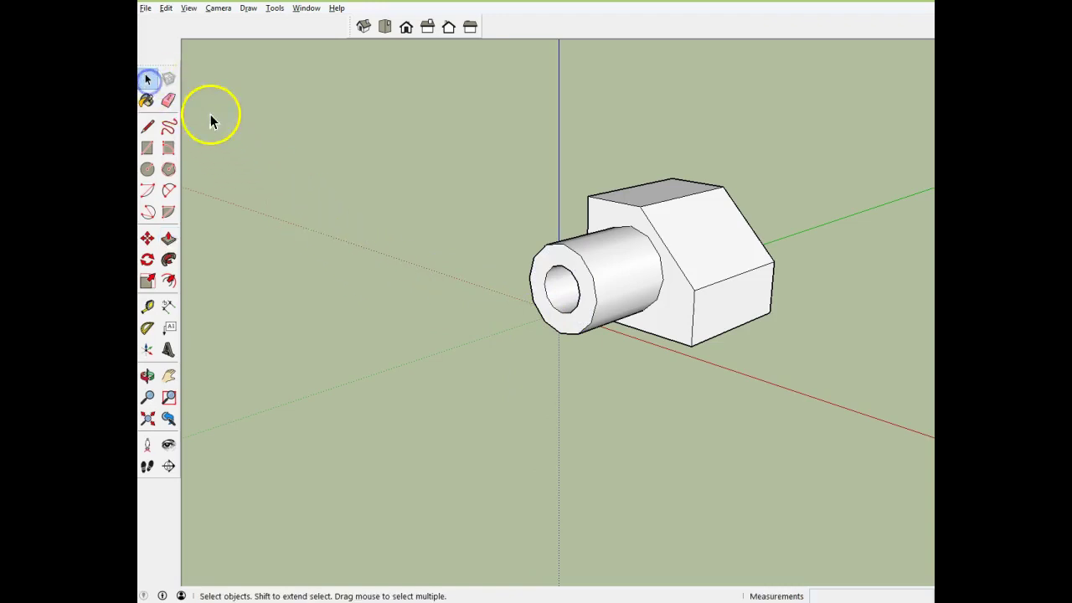
click(557, 247)
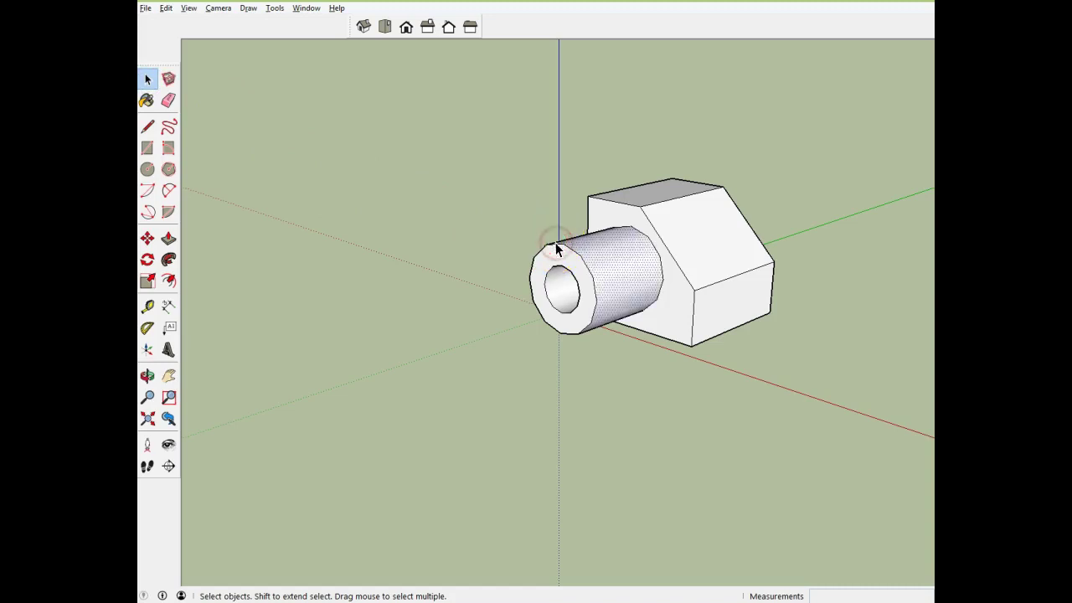
Set the tube's front outer circle radius to 3' in Entity Info, then deselect
right_click(562, 246)
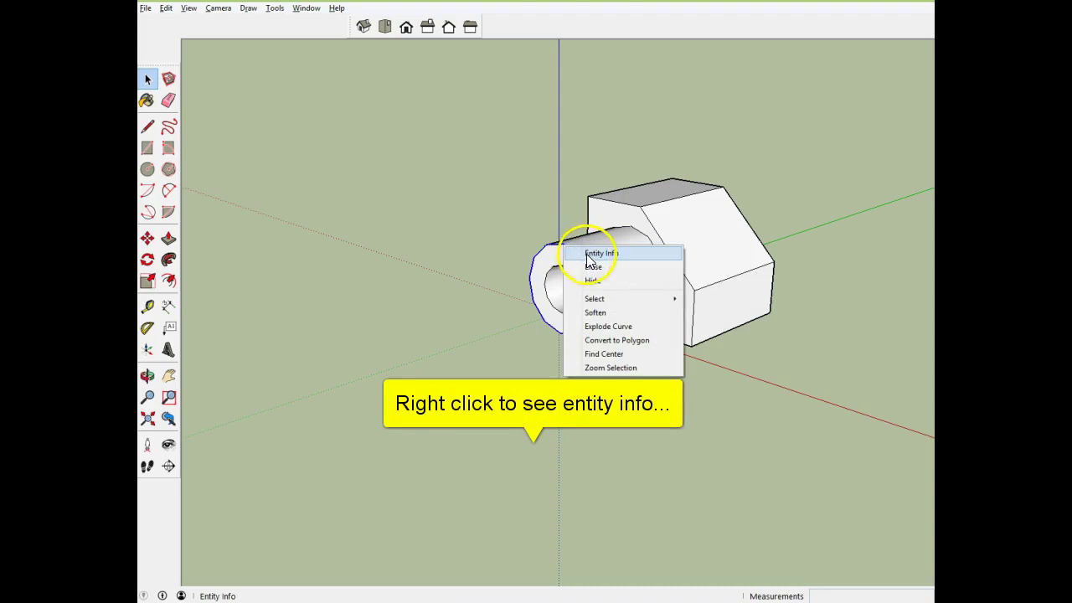
click(590, 253)
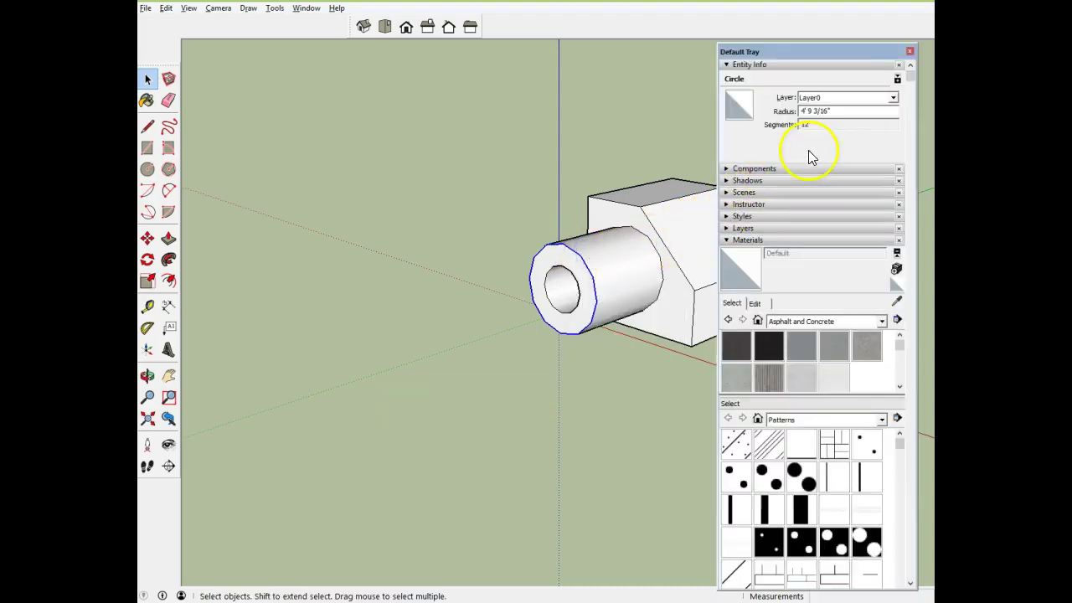
click(834, 110)
drag(829, 110, 798, 111)
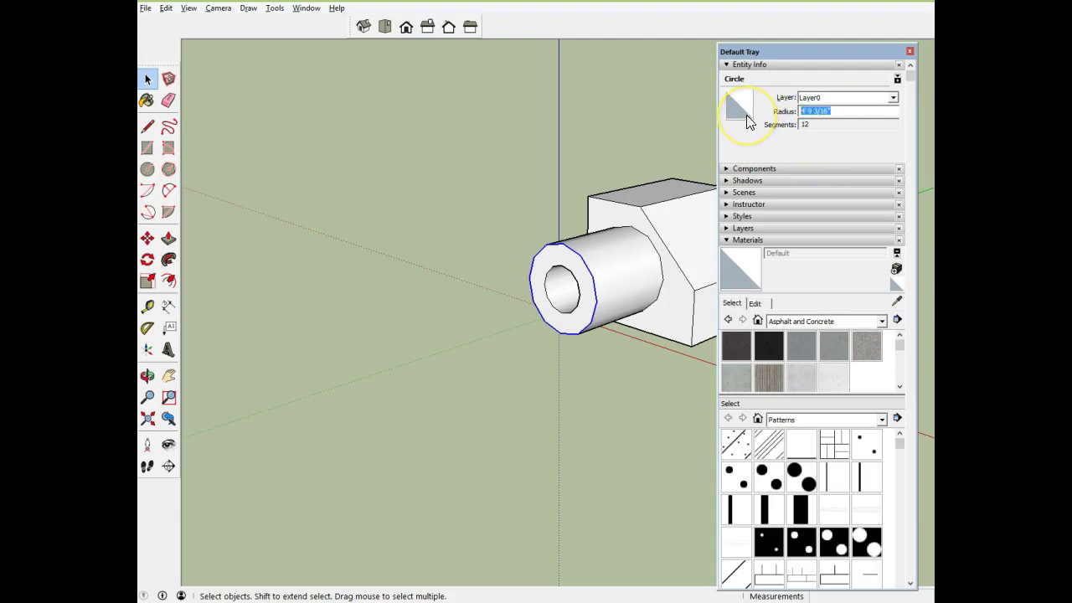
text(3)
key(Return)
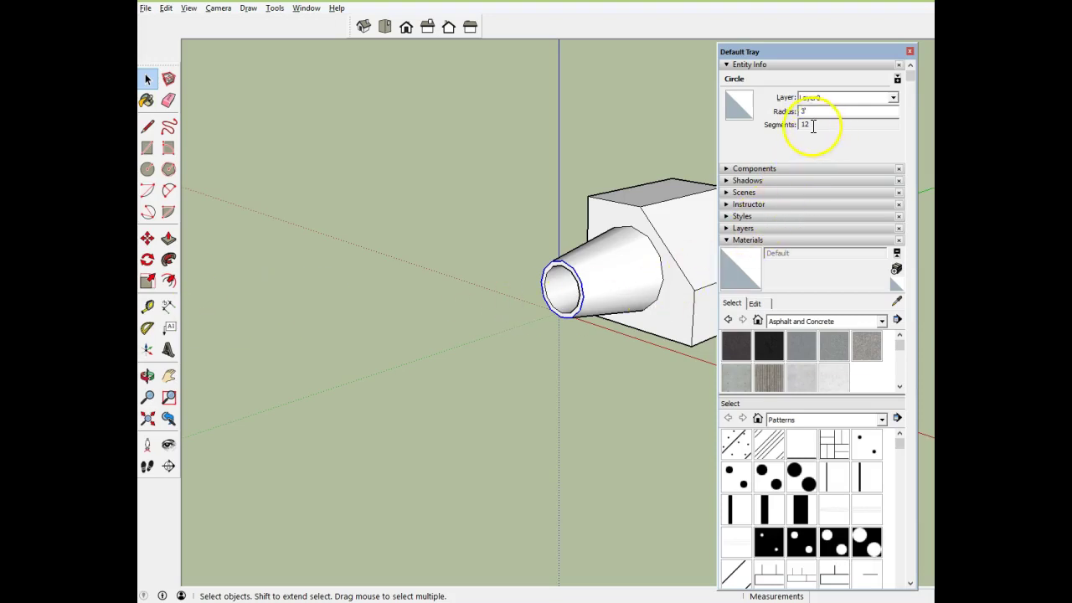
click(240, 135)
Give the tube's inner rim circle 12 segments in Entity Info
click(569, 274)
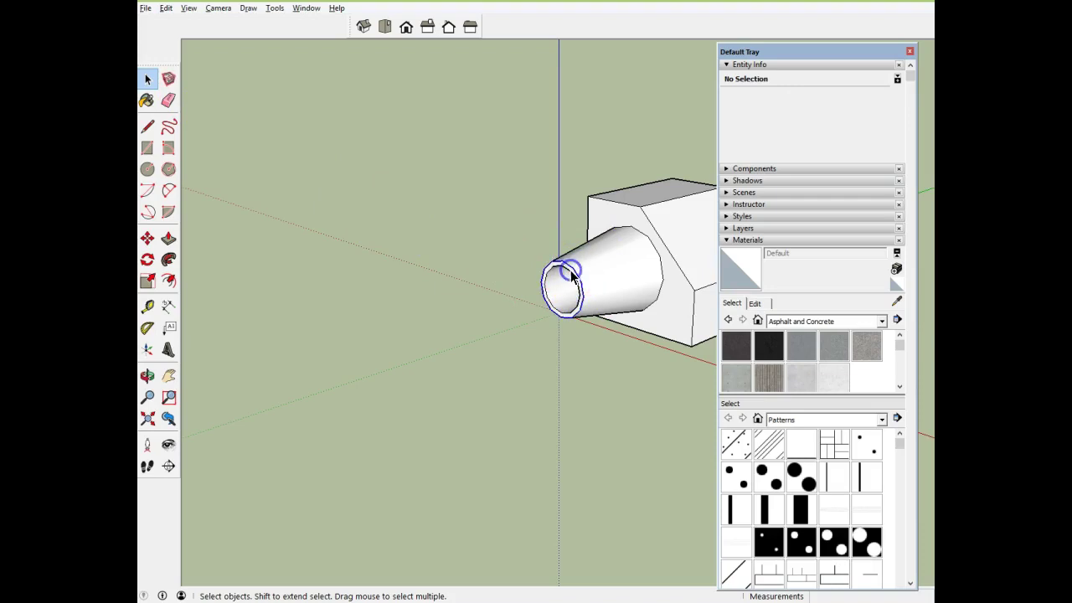
click(481, 275)
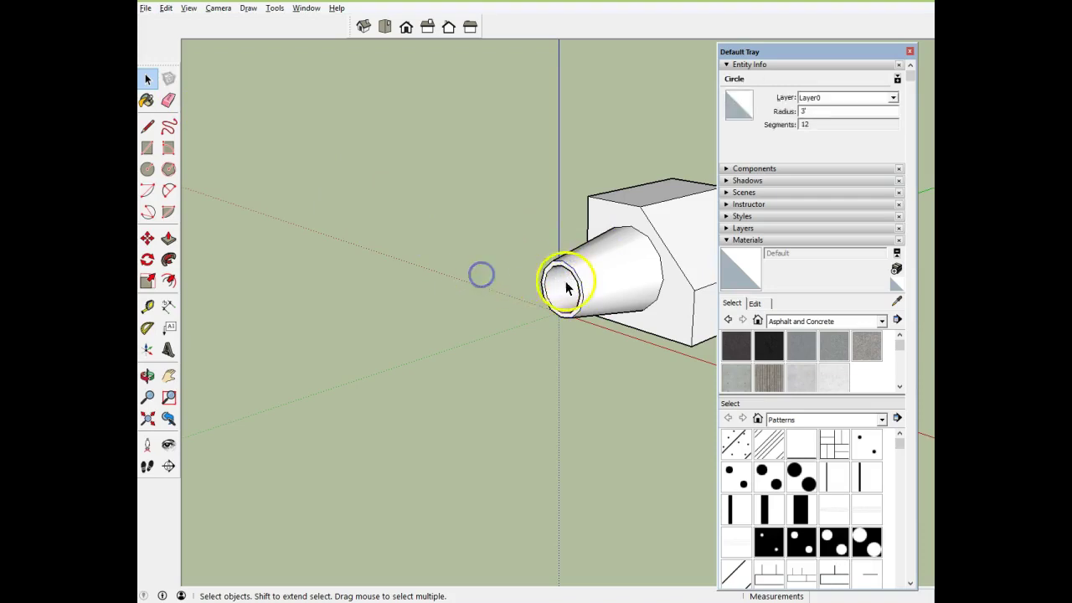
scroll(570, 285, up, 5)
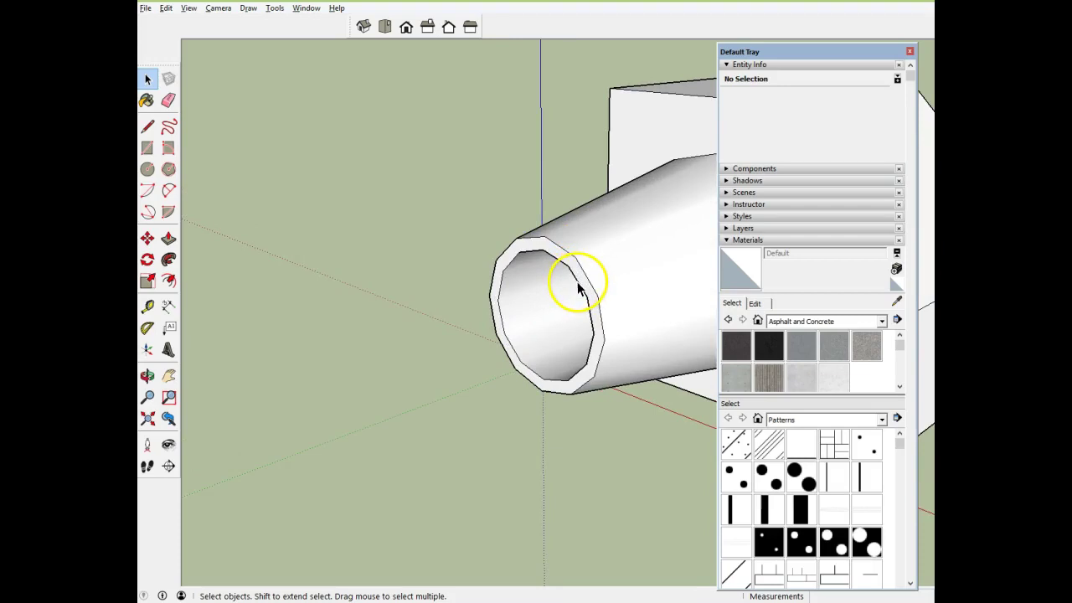
click(578, 286)
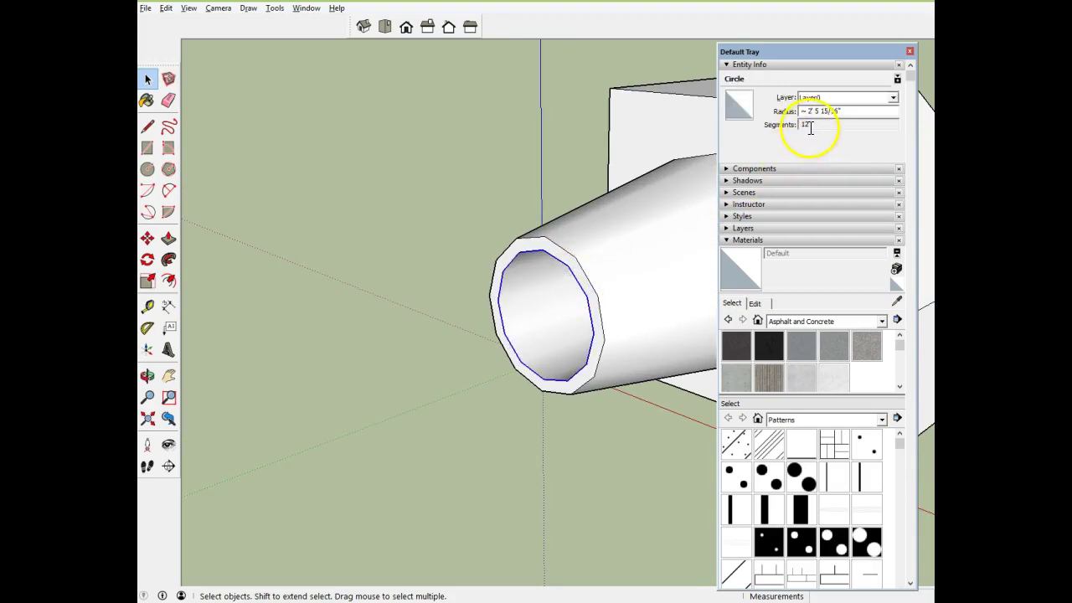
double_click(807, 126)
double_click(795, 121)
click(753, 166)
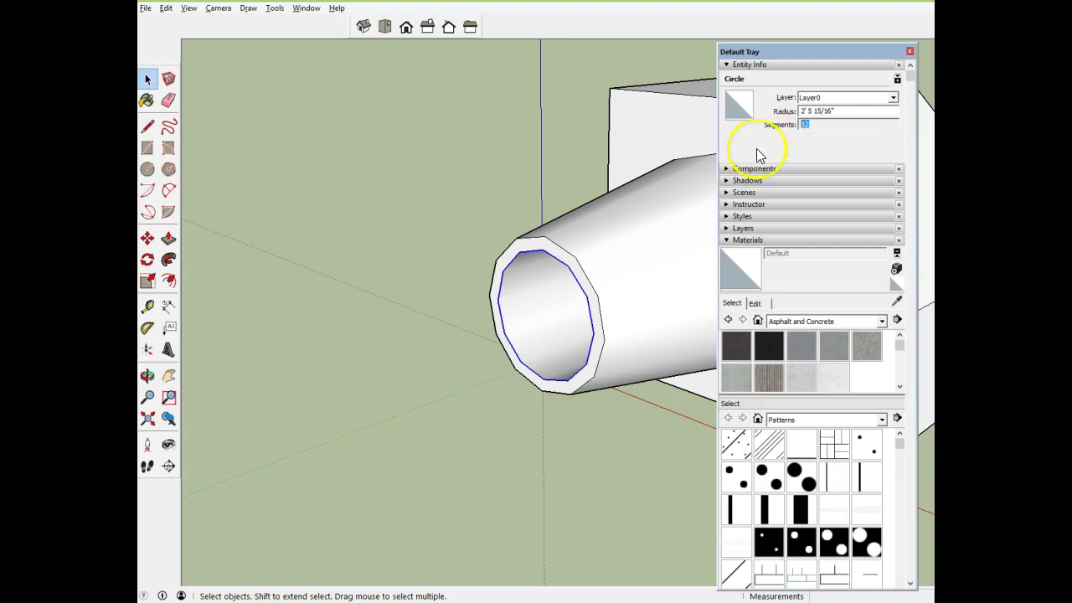
click(817, 124)
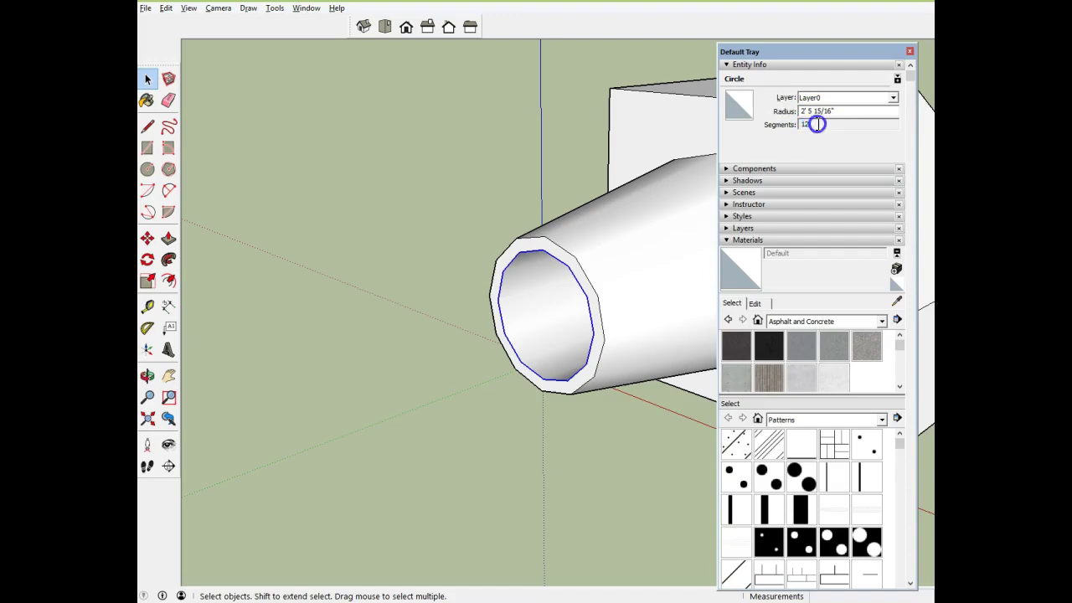
double_click(816, 124)
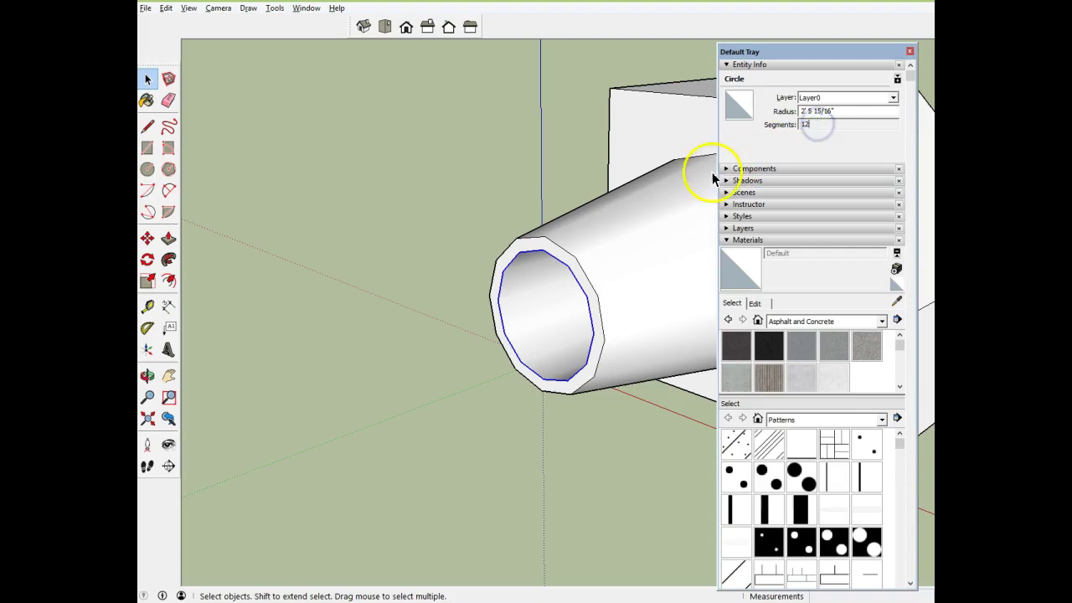
Deselect the inner circle and close the Default Tray
click(513, 164)
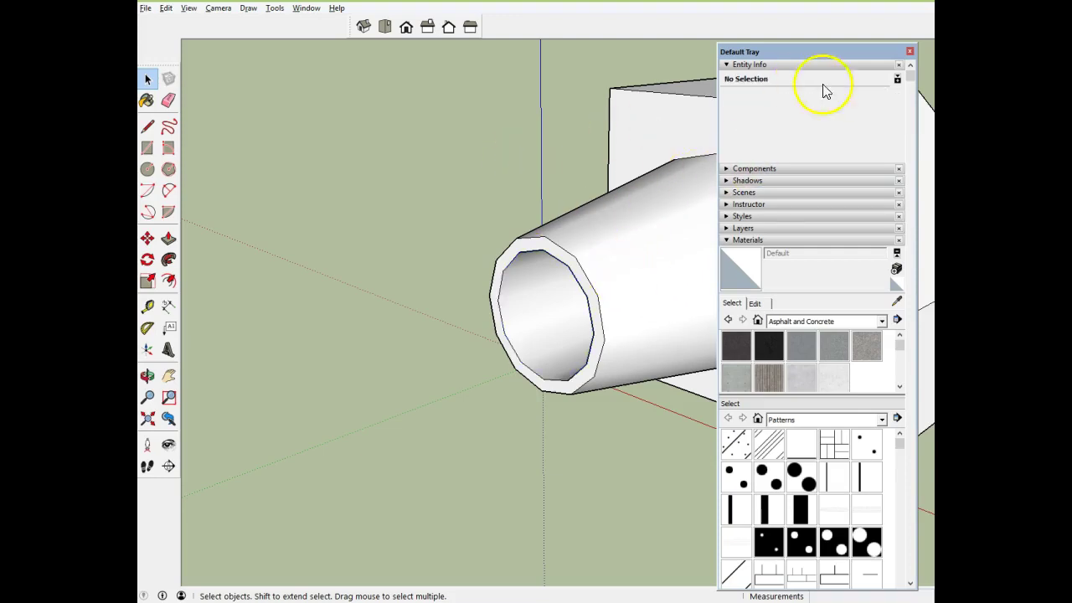
click(910, 51)
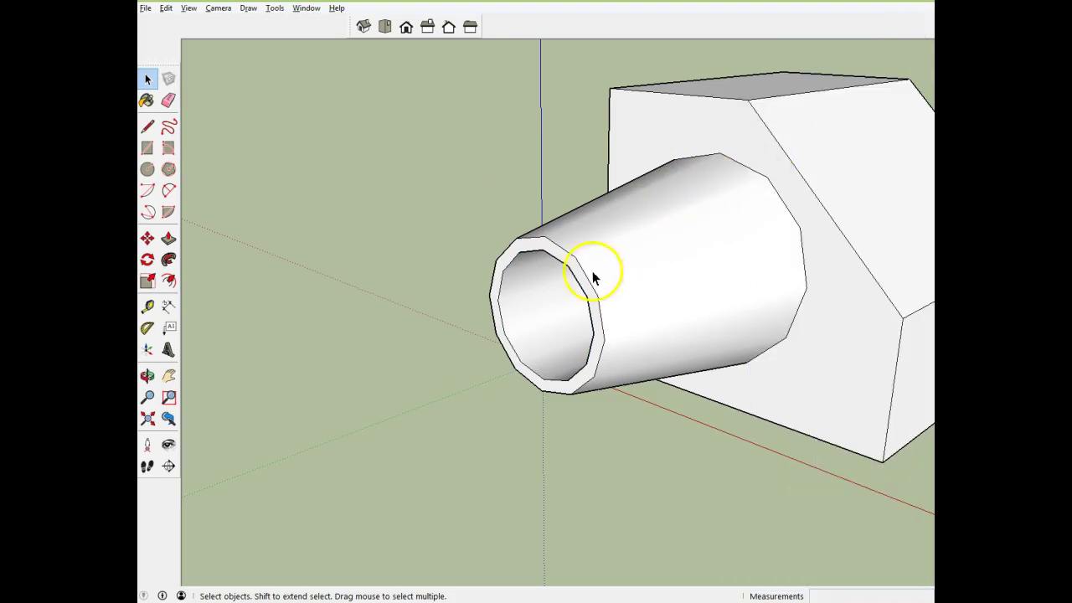
scroll(455, 301, down, 3)
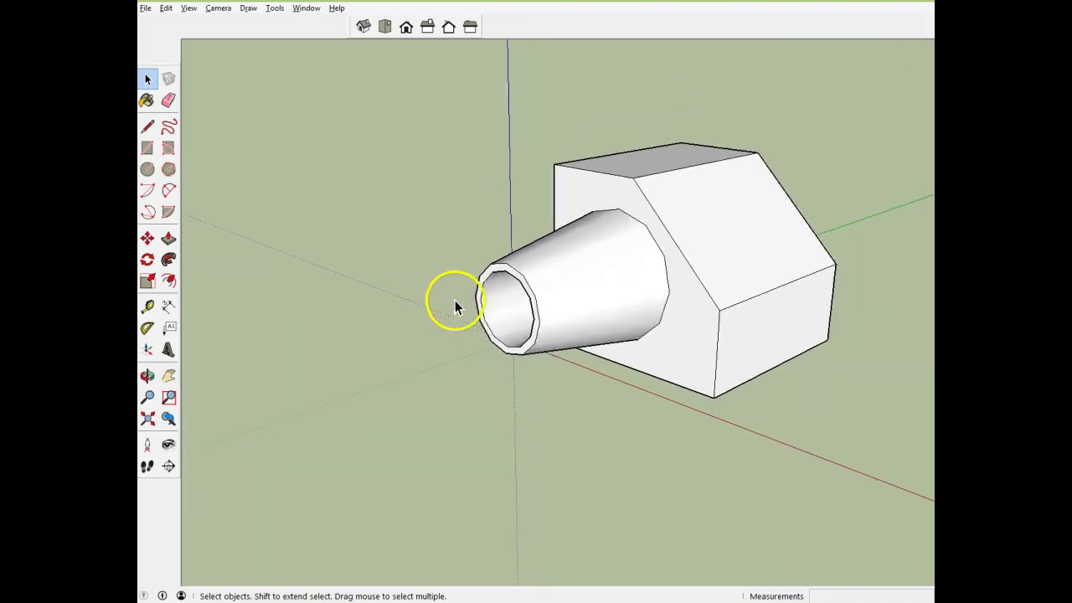
Draw a circle about 3' 3 11/16" in radius on the box's sloped bevelled face
middle_drag(654, 400, 496, 392)
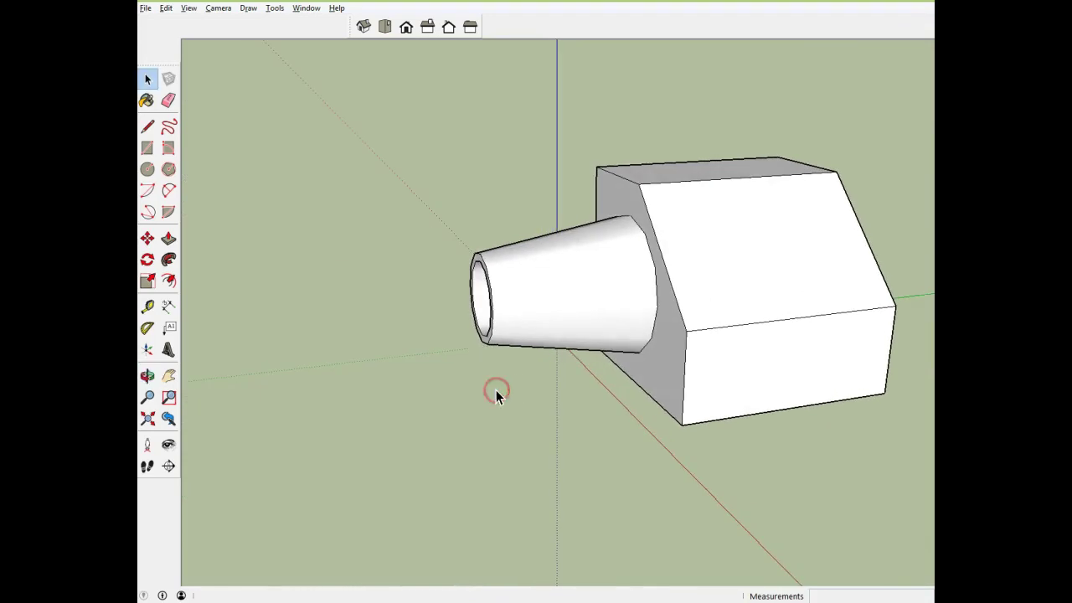
click(168, 169)
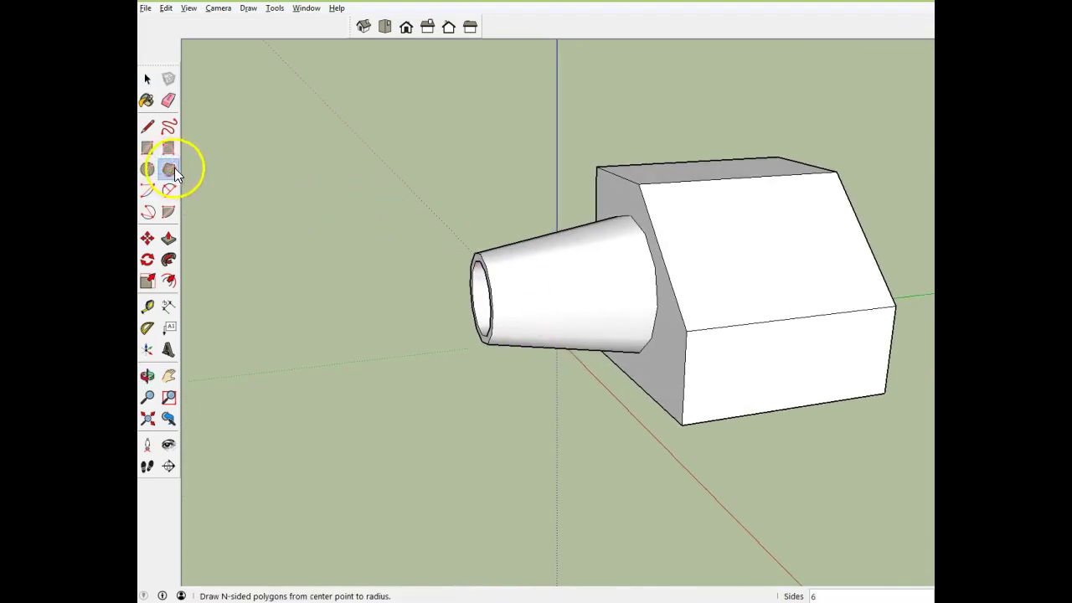
click(147, 169)
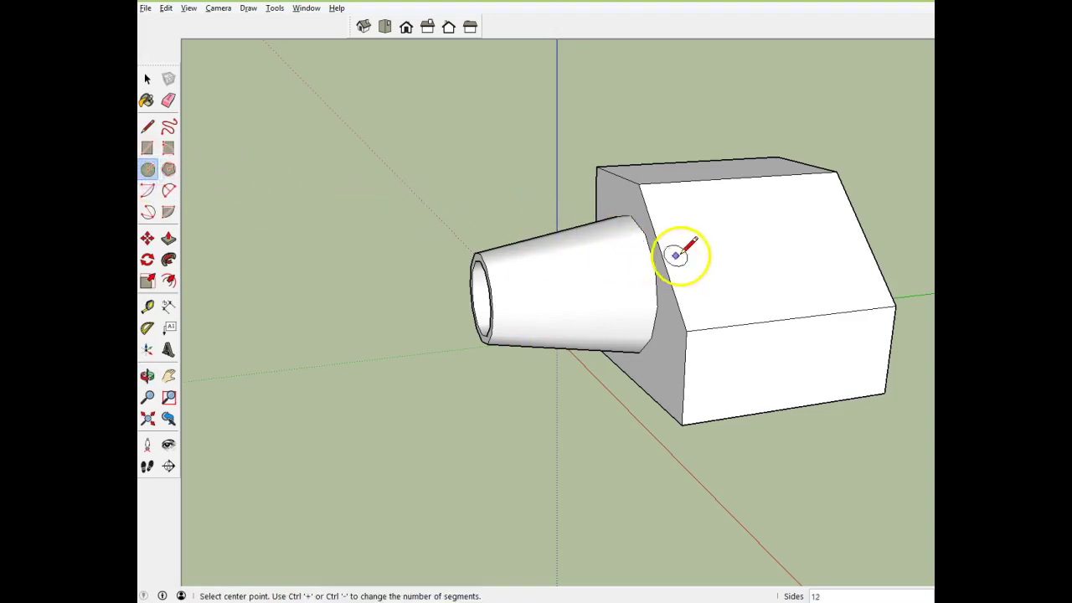
click(716, 248)
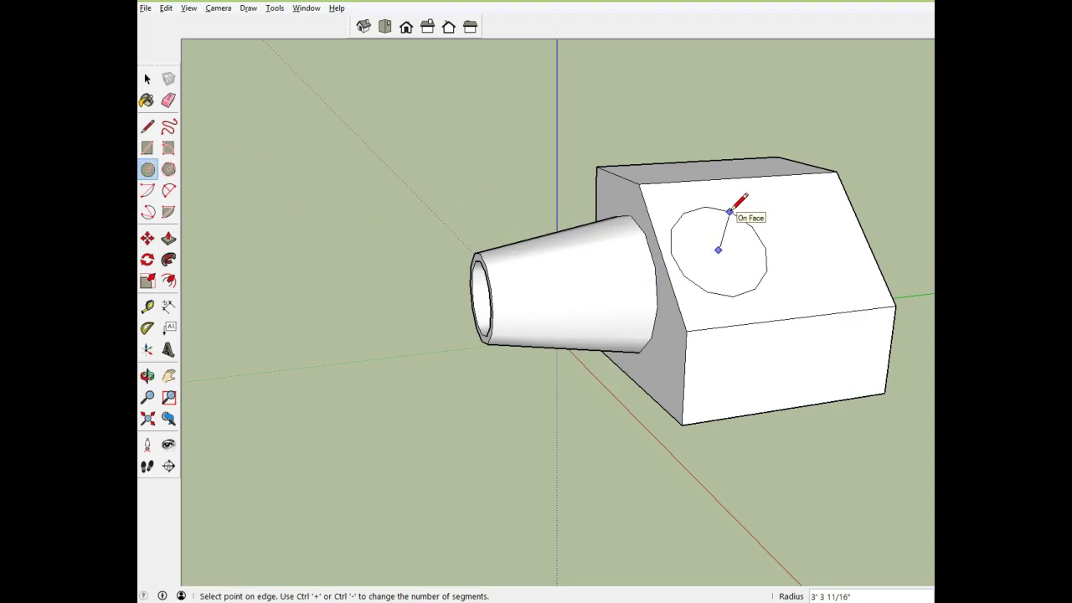
click(730, 211)
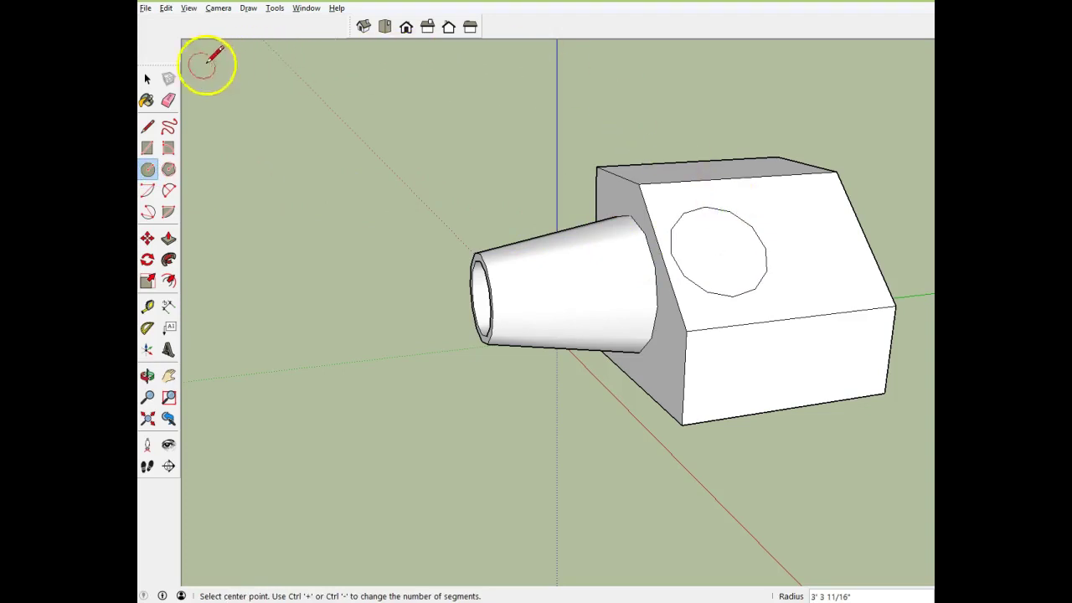
Set the sloped-face circle to 8 segments in Entity Info and close the panel
click(147, 79)
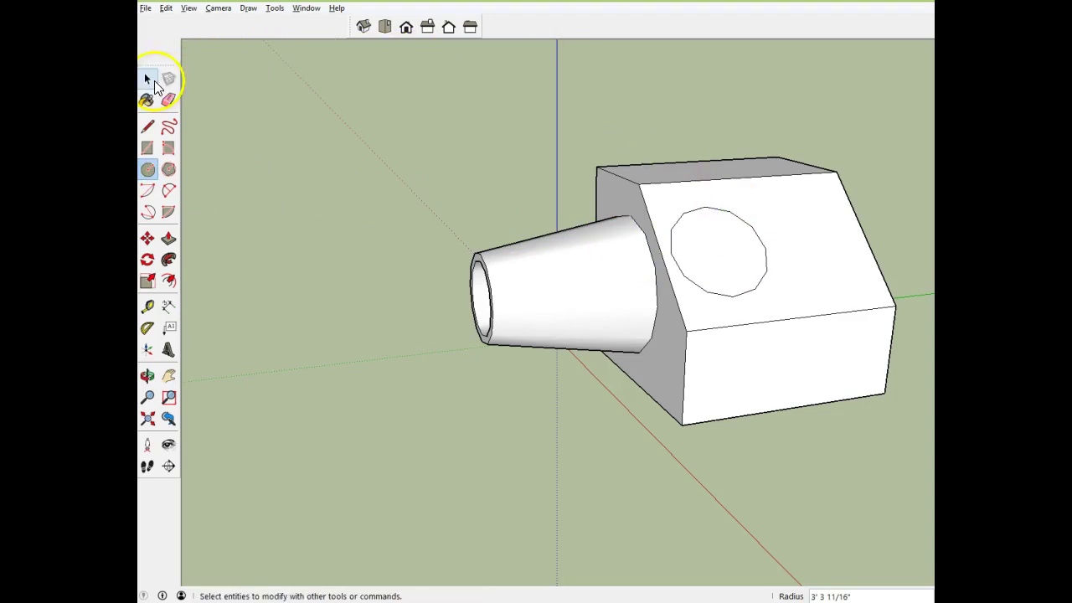
right_click(725, 214)
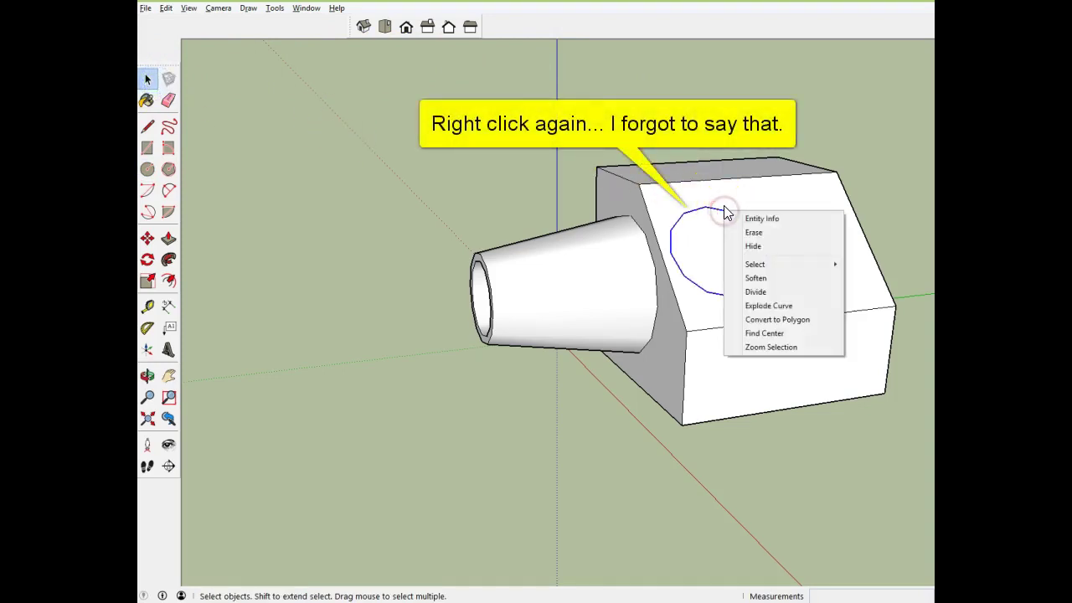
click(752, 219)
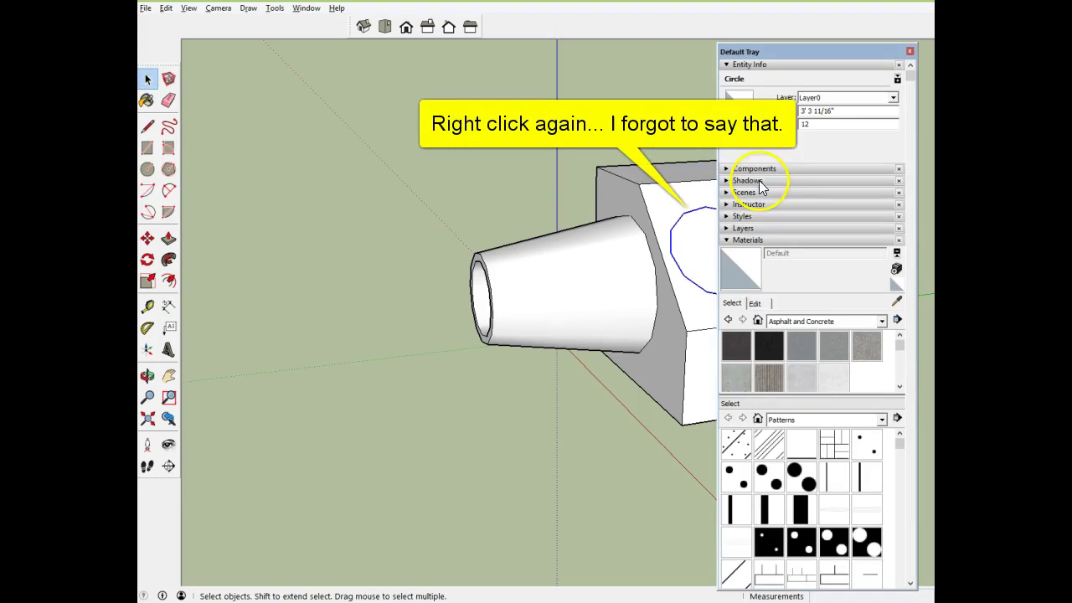
click(814, 123)
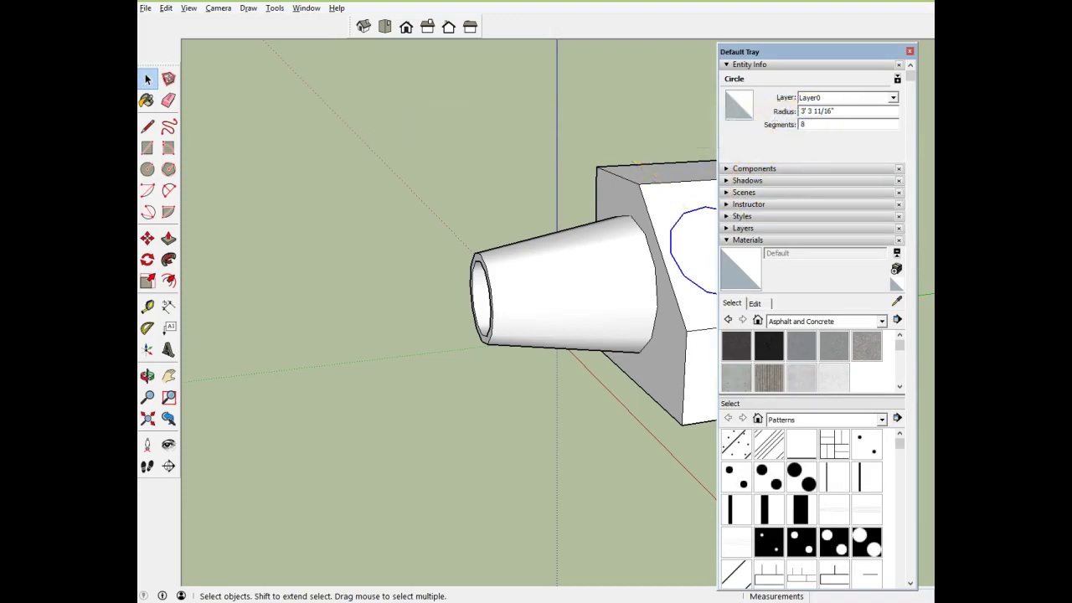
key(Return)
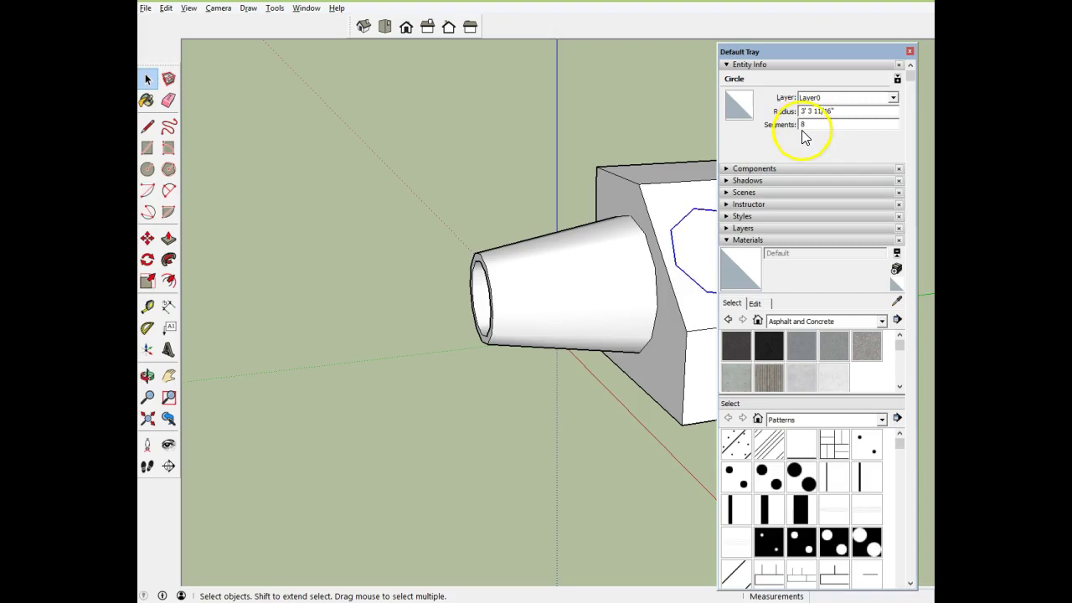
drag(854, 50, 462, 65)
click(484, 72)
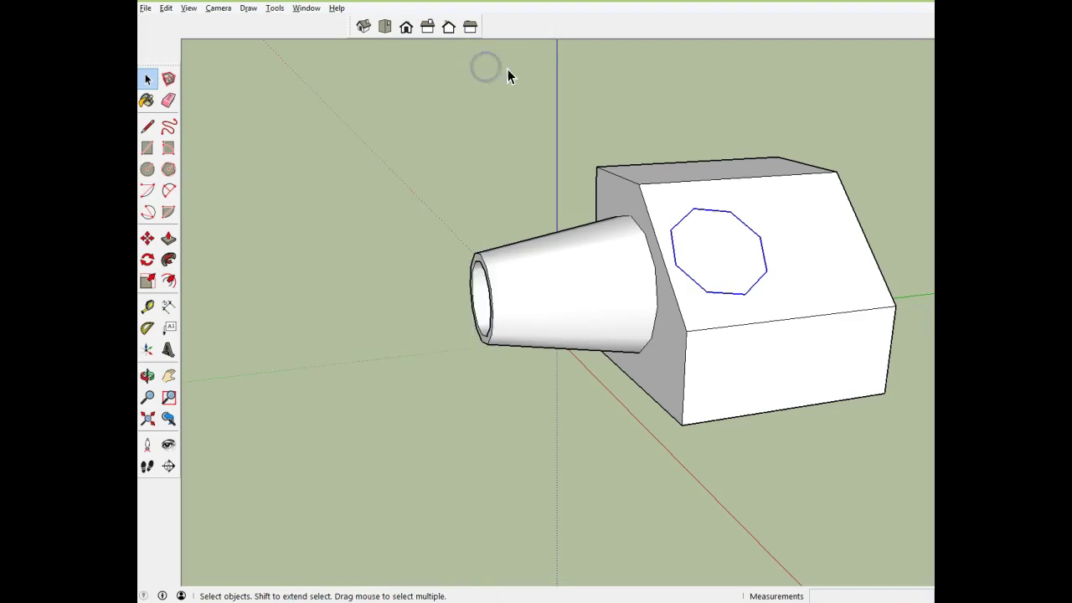
Draw a hexagon about 2' 8 3/16" in radius beside the octagon on the sloped face
click(725, 238)
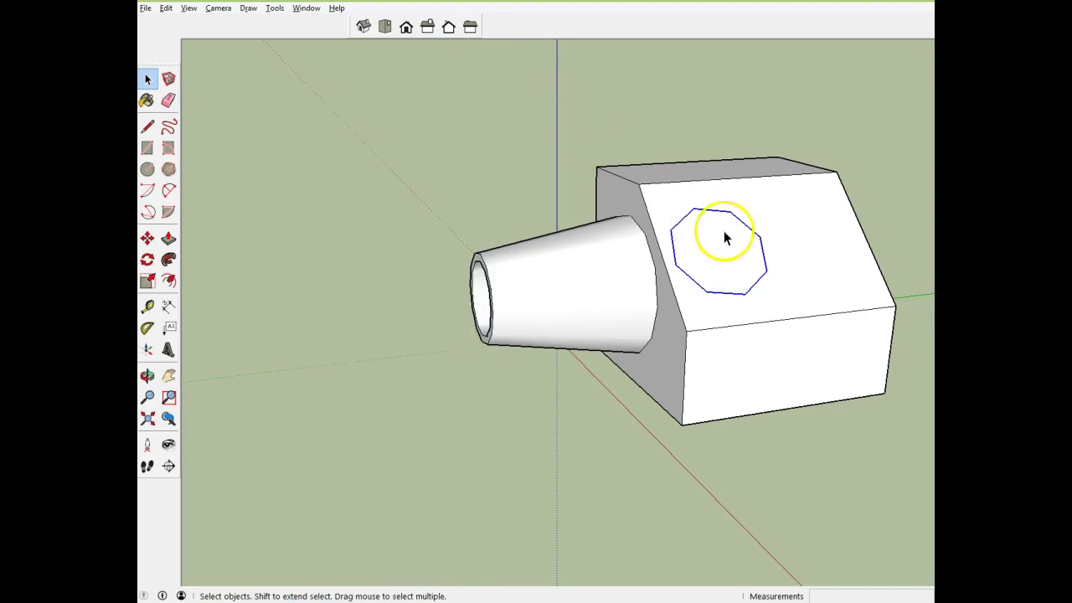
click(169, 169)
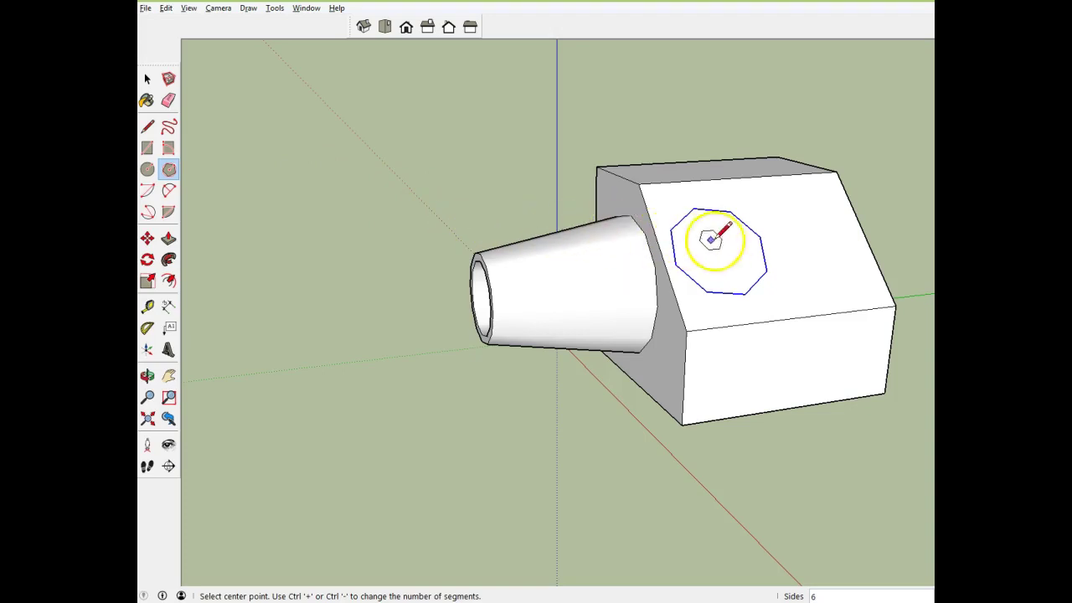
click(823, 244)
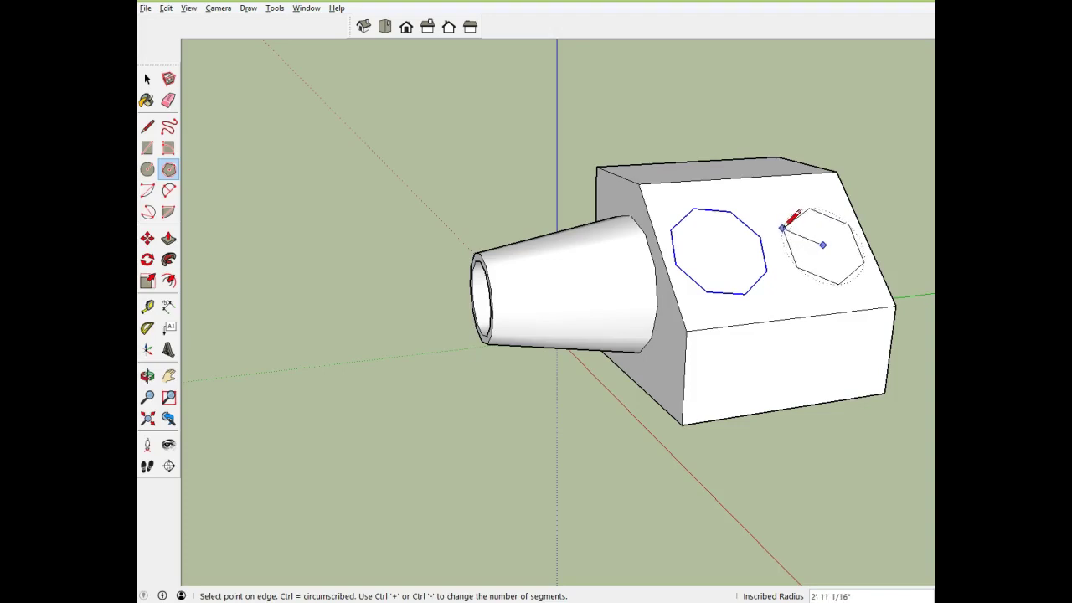
click(787, 231)
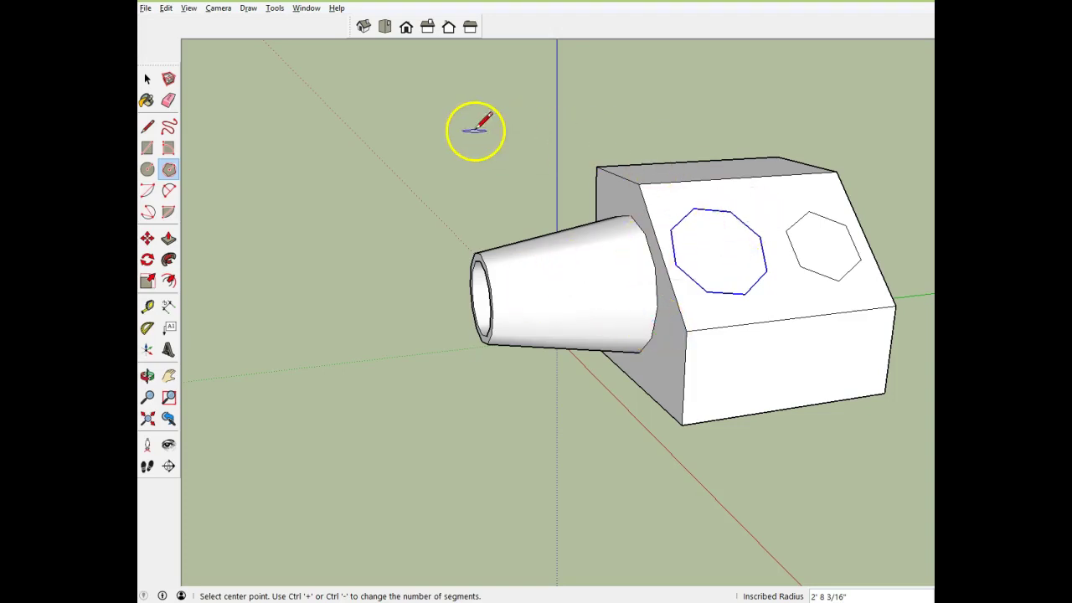
click(147, 78)
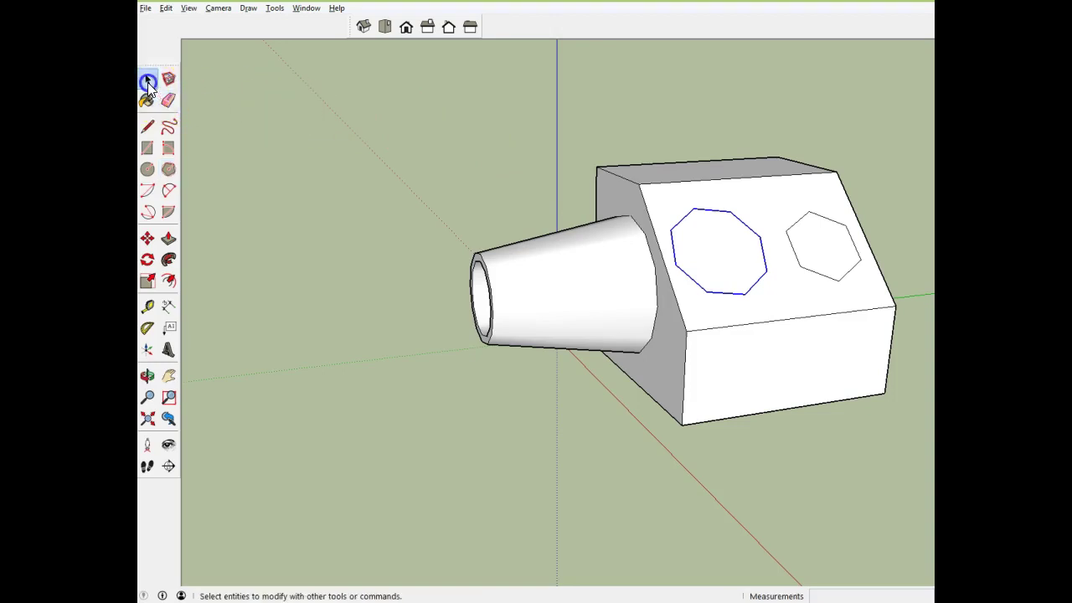
Set the octagon's radius to 3' in Entity Info
right_click(728, 217)
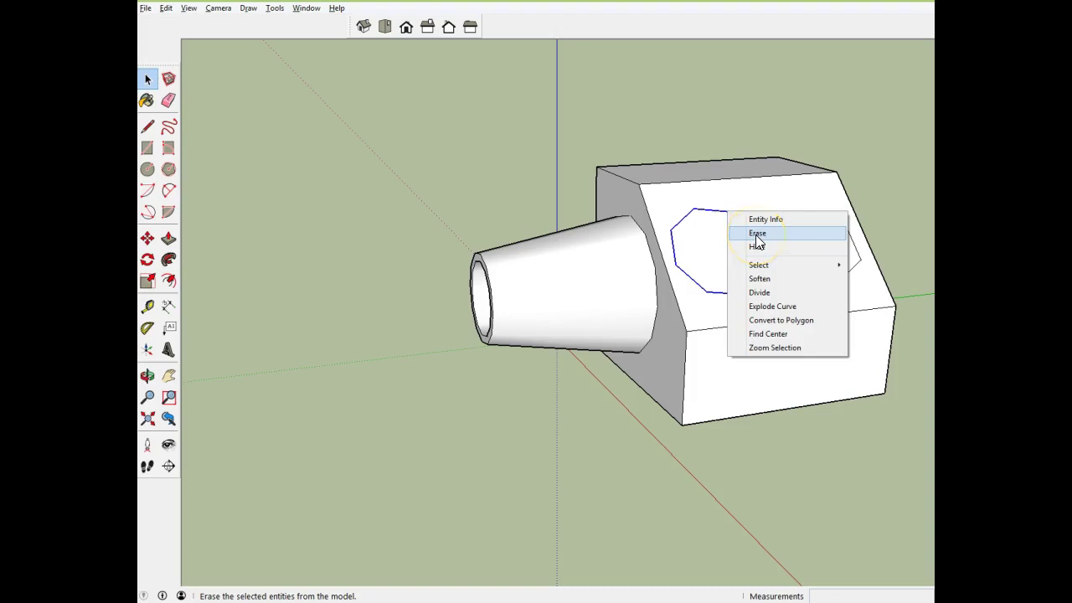
click(757, 220)
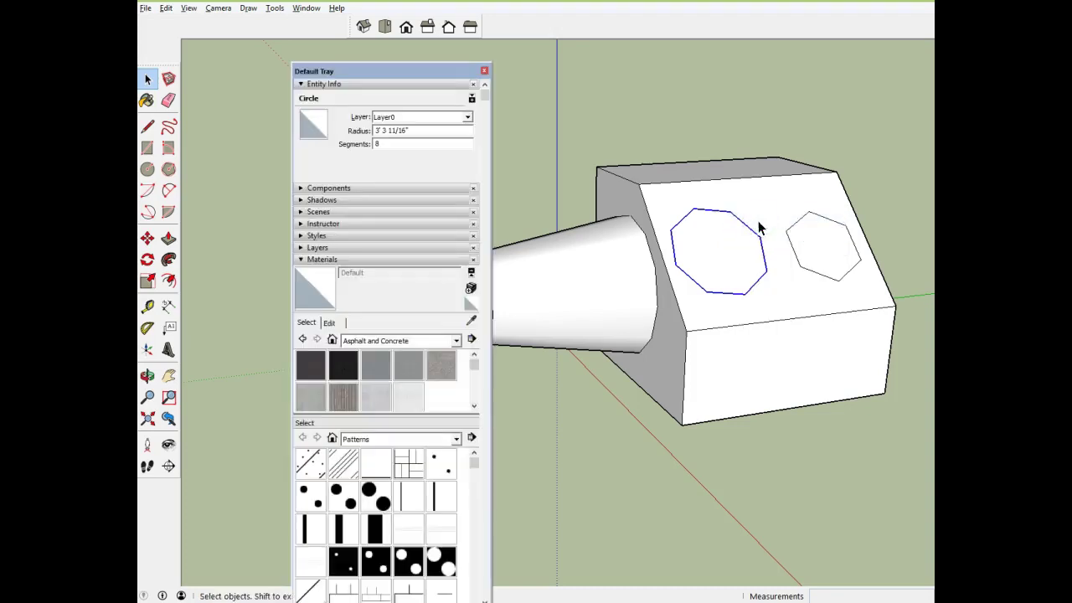
click(415, 131)
key(Return)
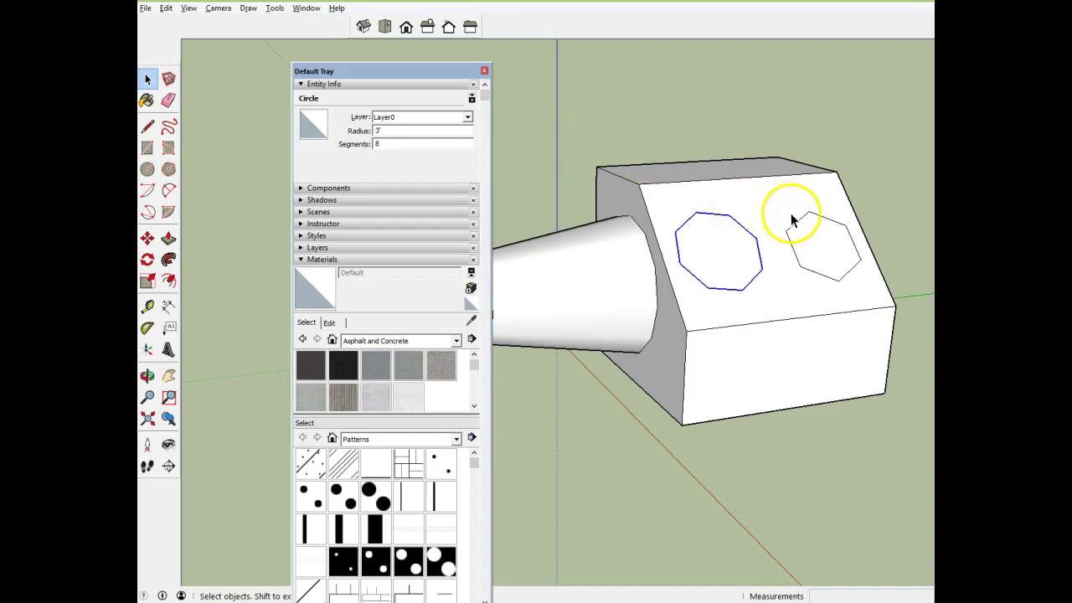
Give the hexagon a 3' radius and 8 segments, turning it into a second octagon
click(793, 230)
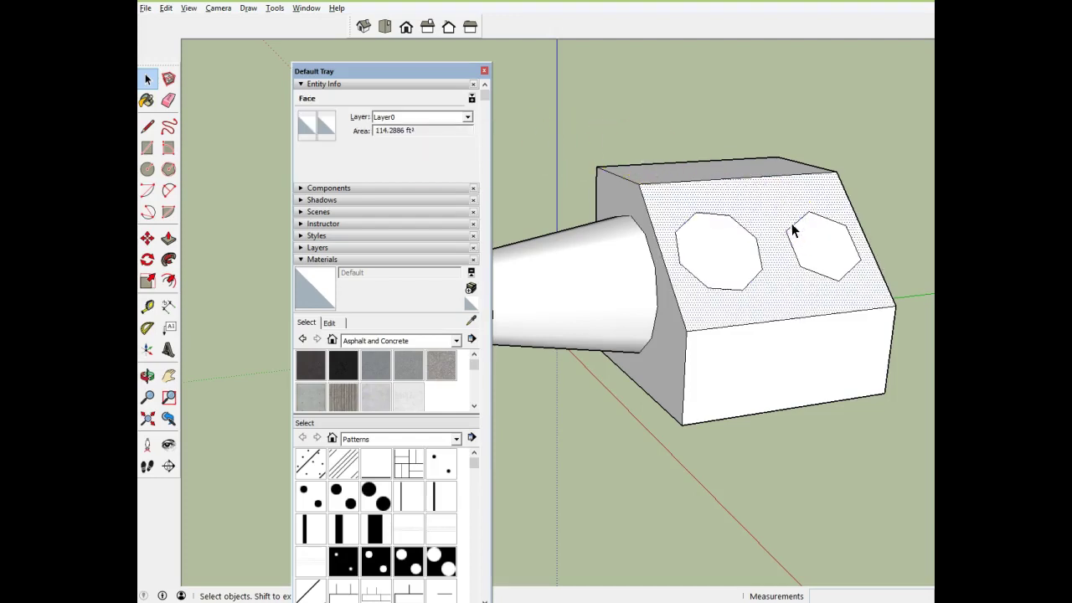
click(879, 201)
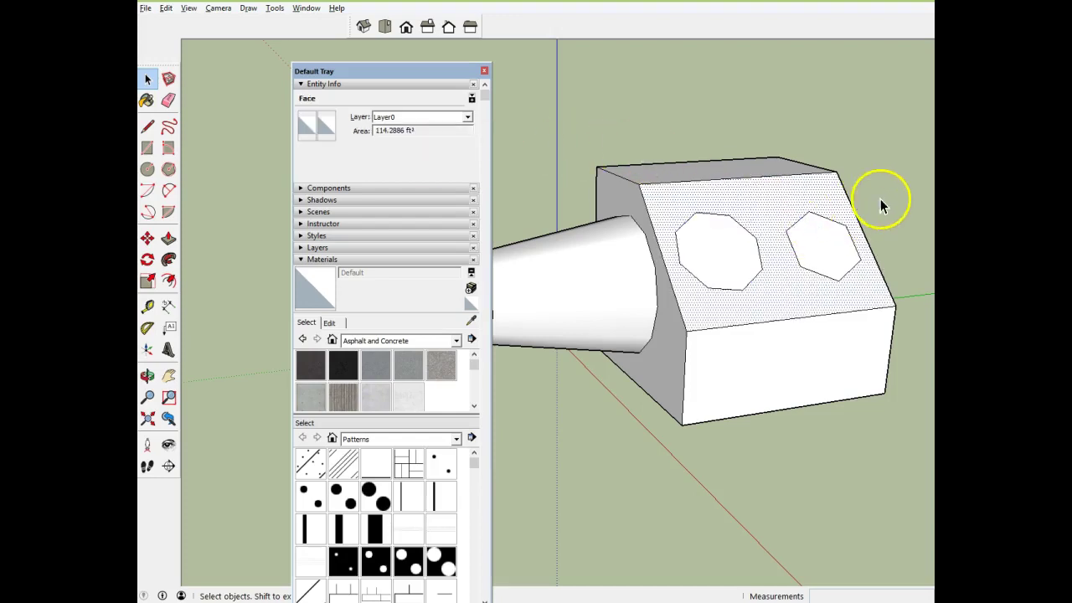
click(835, 226)
right_click(835, 226)
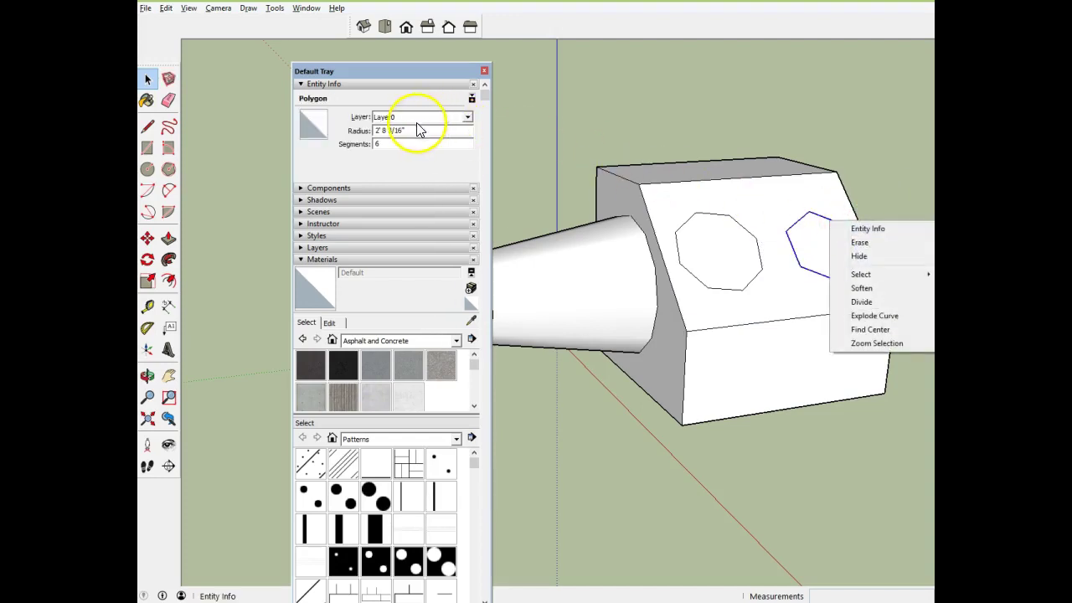
click(406, 131)
drag(406, 131, 372, 132)
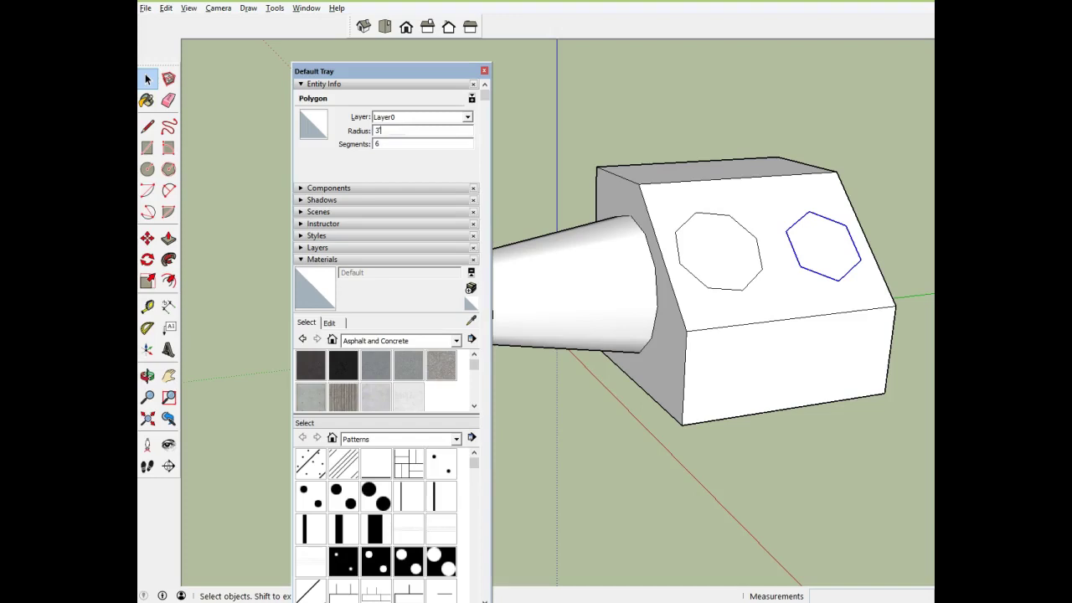
key(Return)
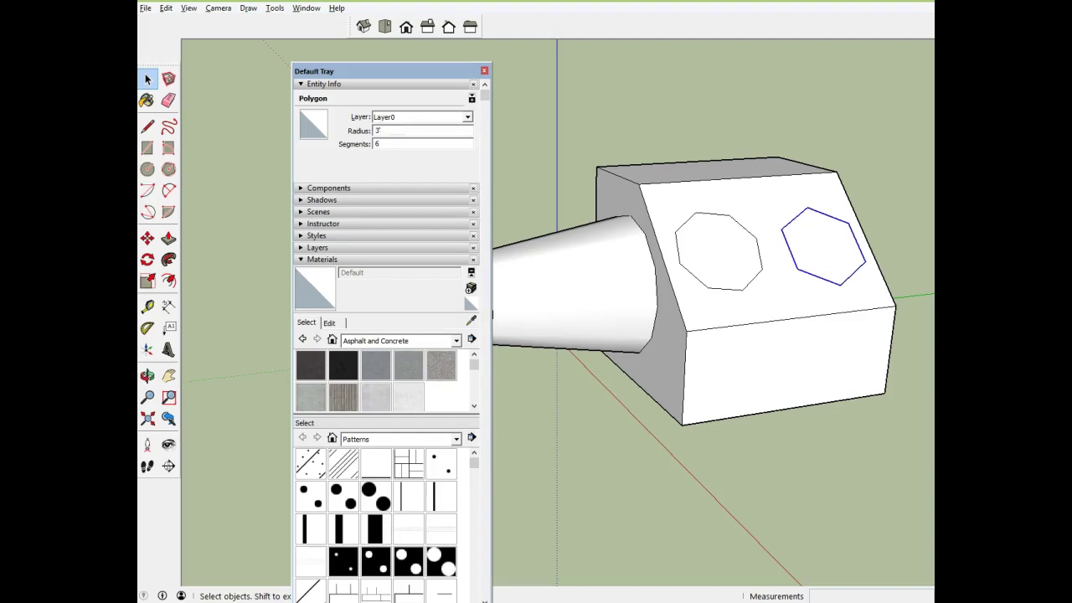
click(379, 145)
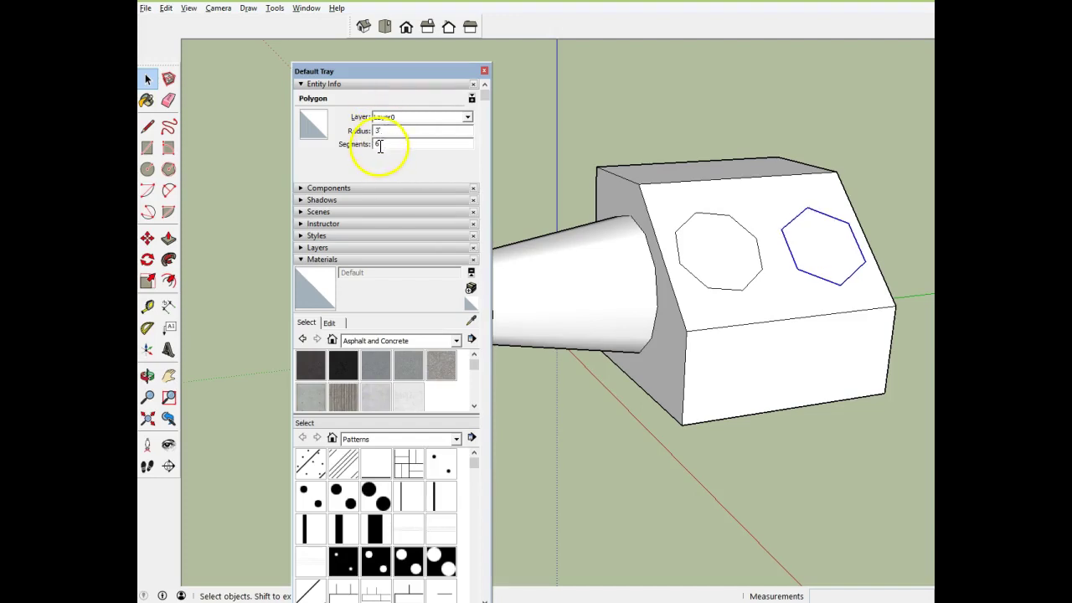
drag(379, 146, 378, 145)
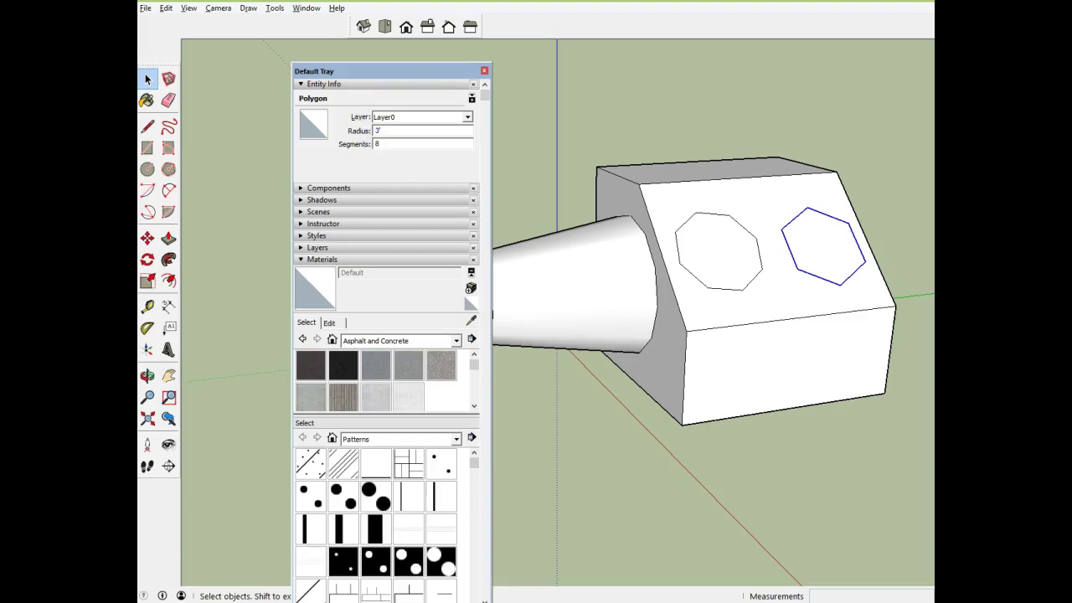
text(8)
key(Return)
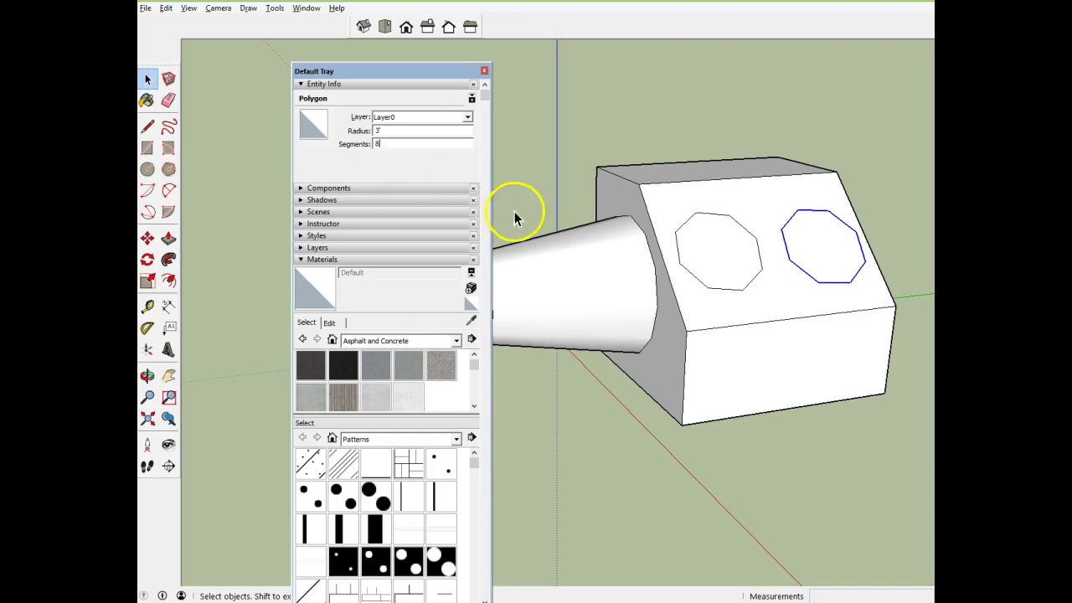
Extrude the left octagon on the sloped face upward into an octagonal prism
click(484, 72)
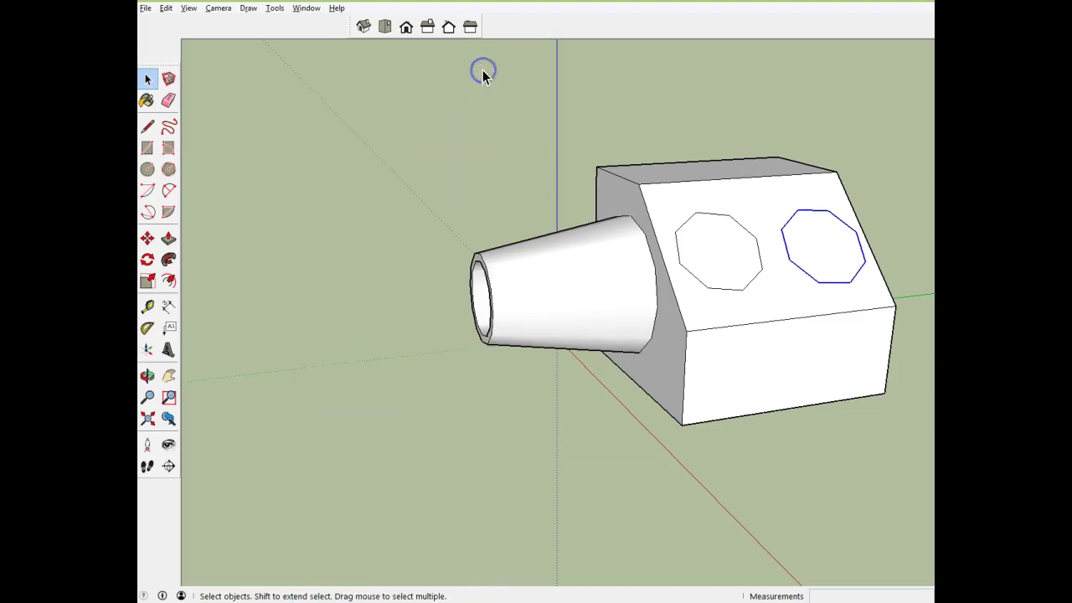
click(169, 238)
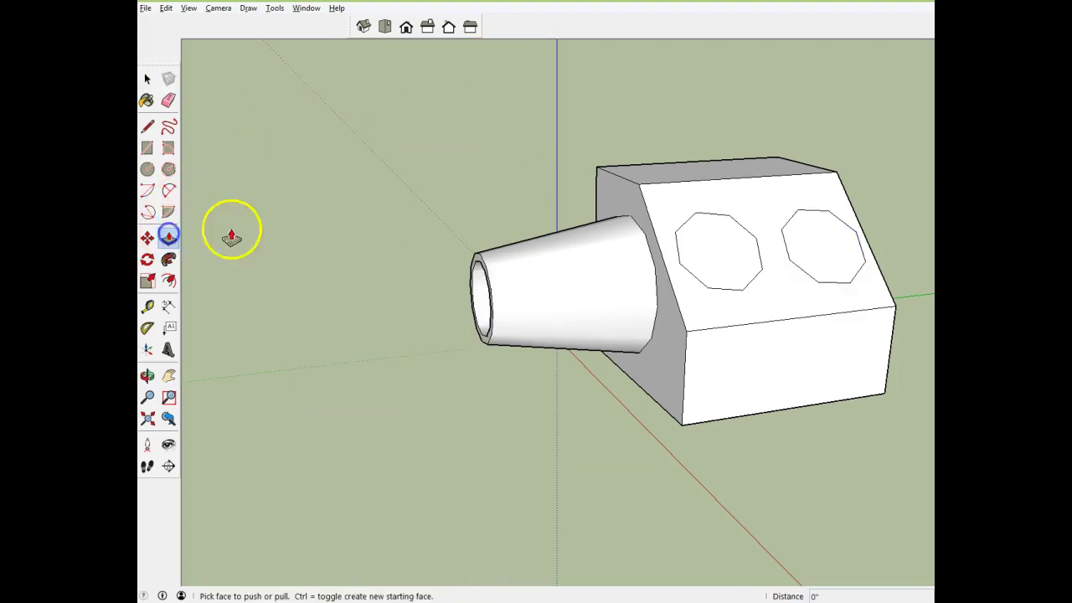
drag(701, 261, 729, 215)
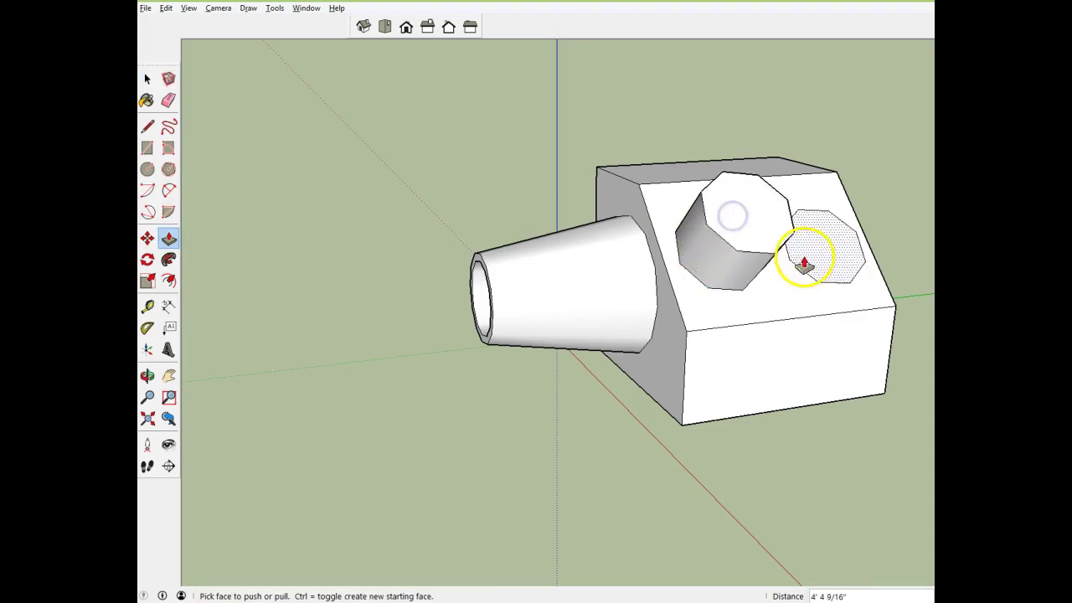
Raise the right octagon into a matching prism beside the first one
click(829, 262)
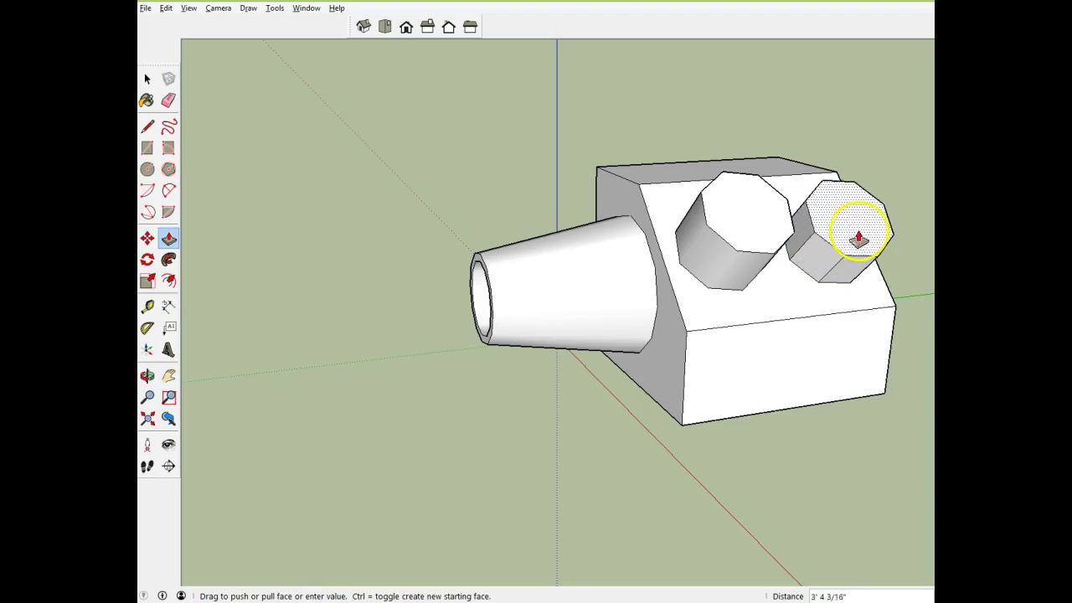
click(863, 225)
scroll(737, 268, up, 3)
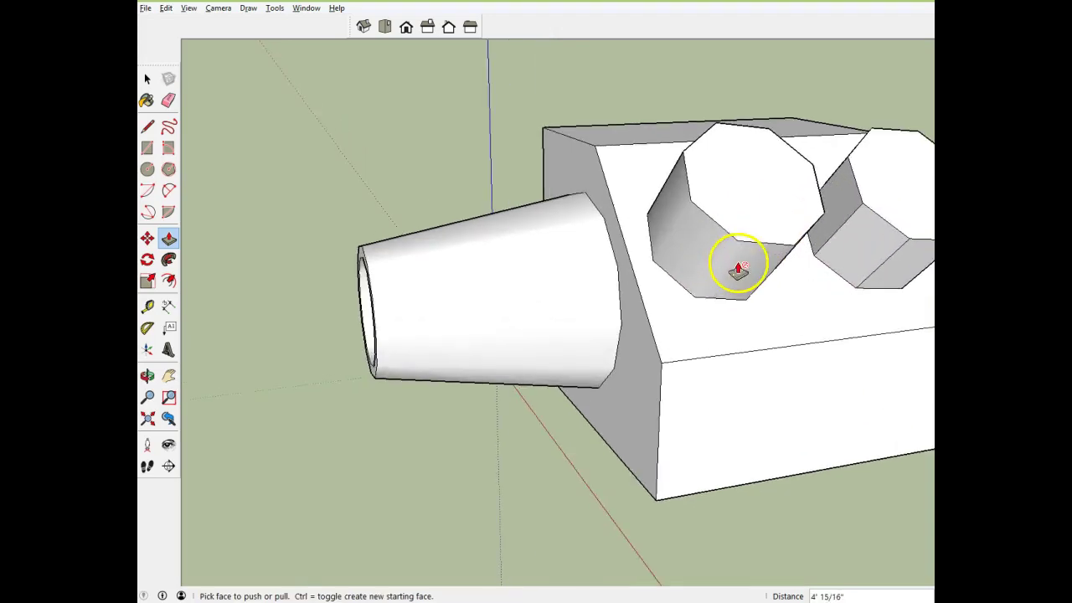
middle_drag(780, 293, 665, 276)
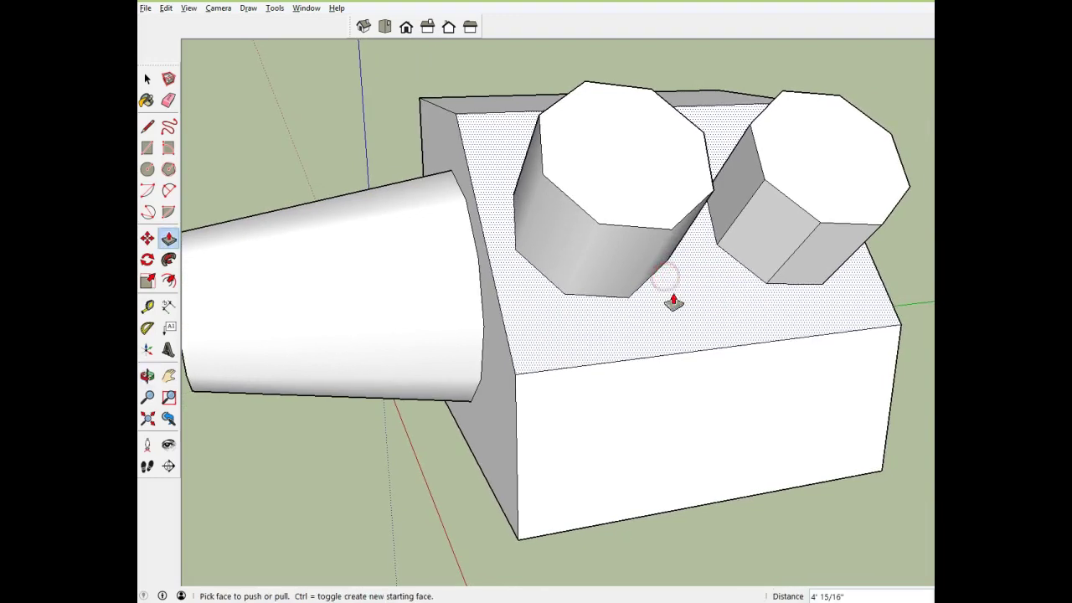
scroll(413, 501, down, 1)
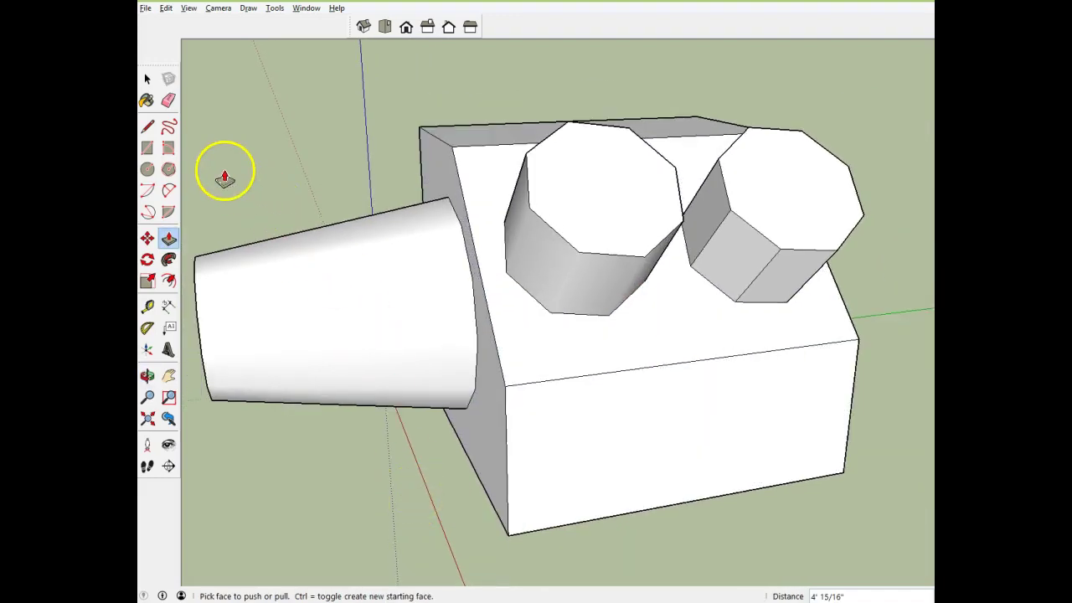
click(189, 9)
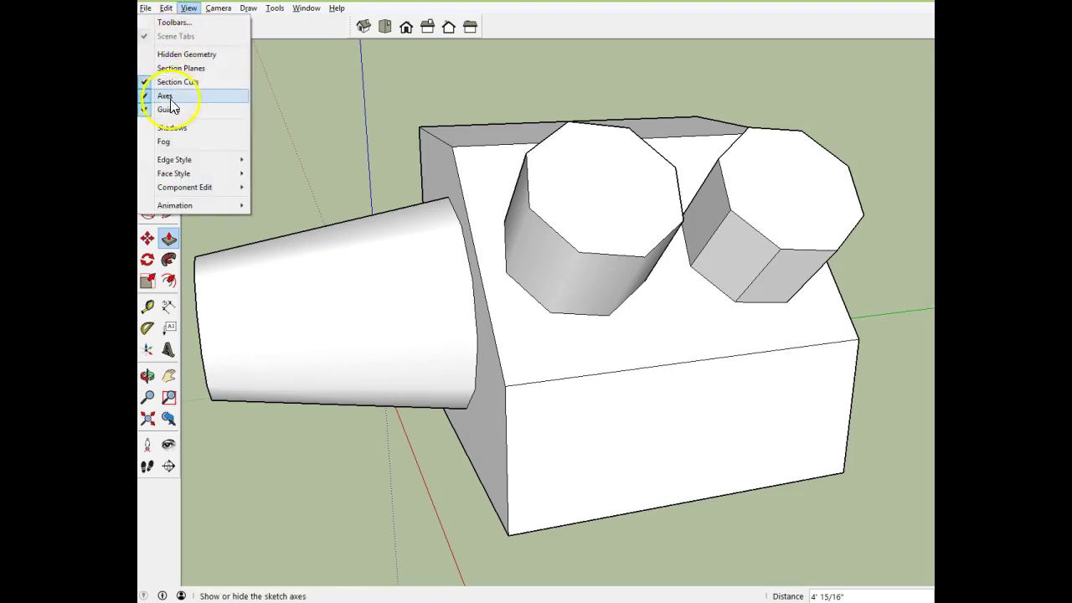
click(167, 55)
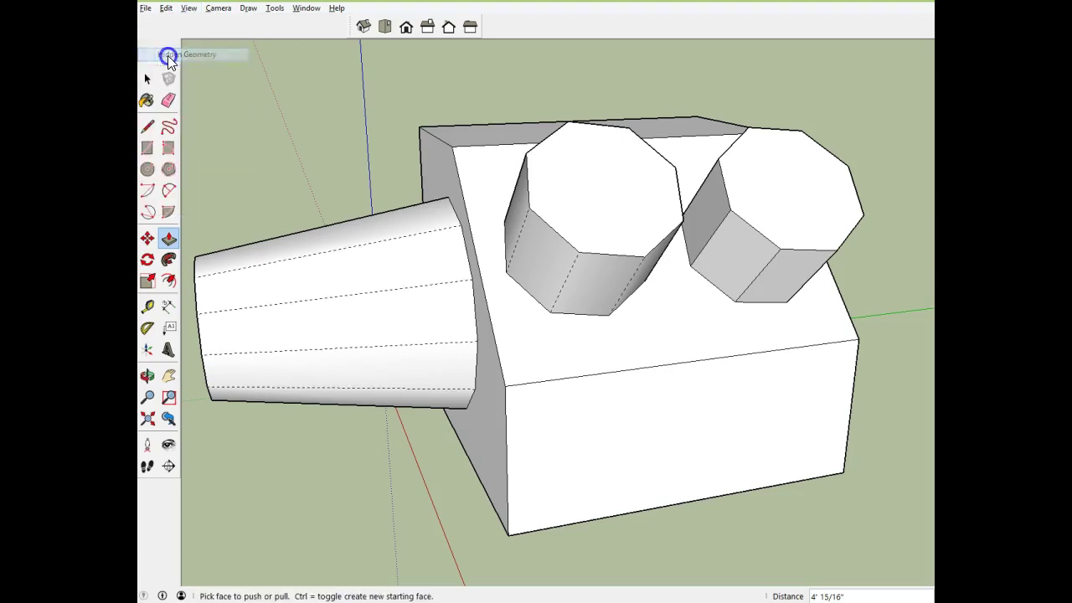
mouse_move(294, 445)
middle_down()
mouse_move(380, 438)
mouse_move(277, 443)
middle_up()
key(p)
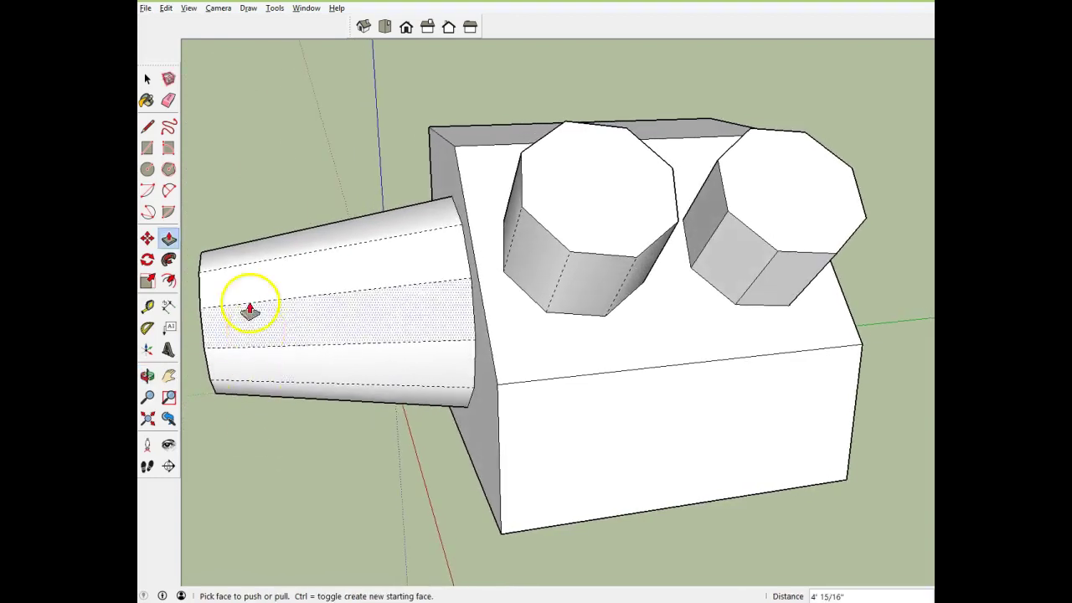
click(188, 9)
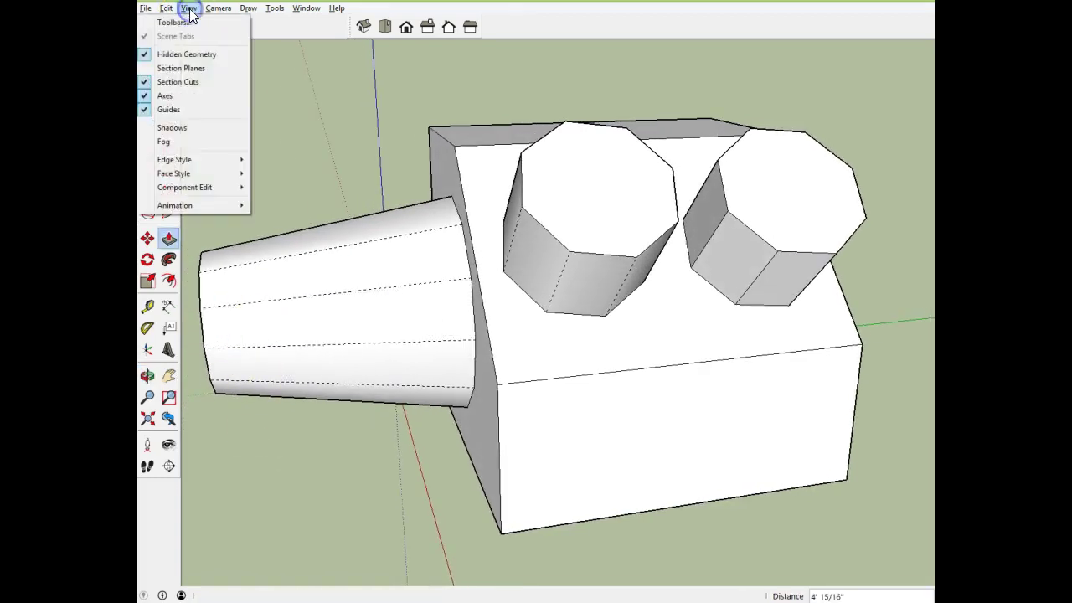
click(189, 55)
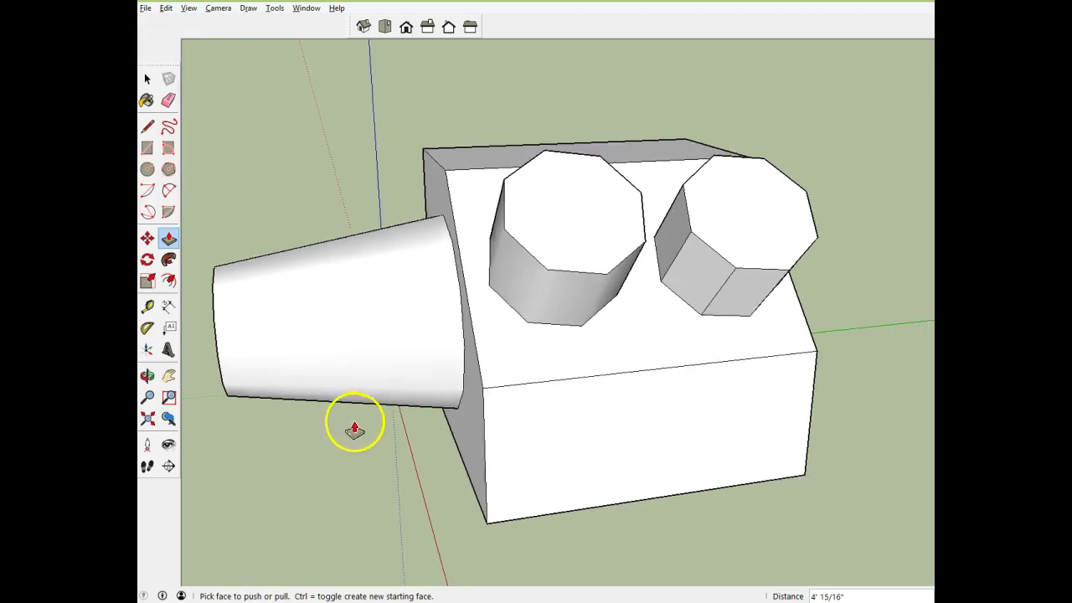
scroll(354, 429, down, 2)
middle_drag(307, 490, 421, 442)
Undo twice to remove the two octagonal extrusions and then the octagon outlines
click(313, 502)
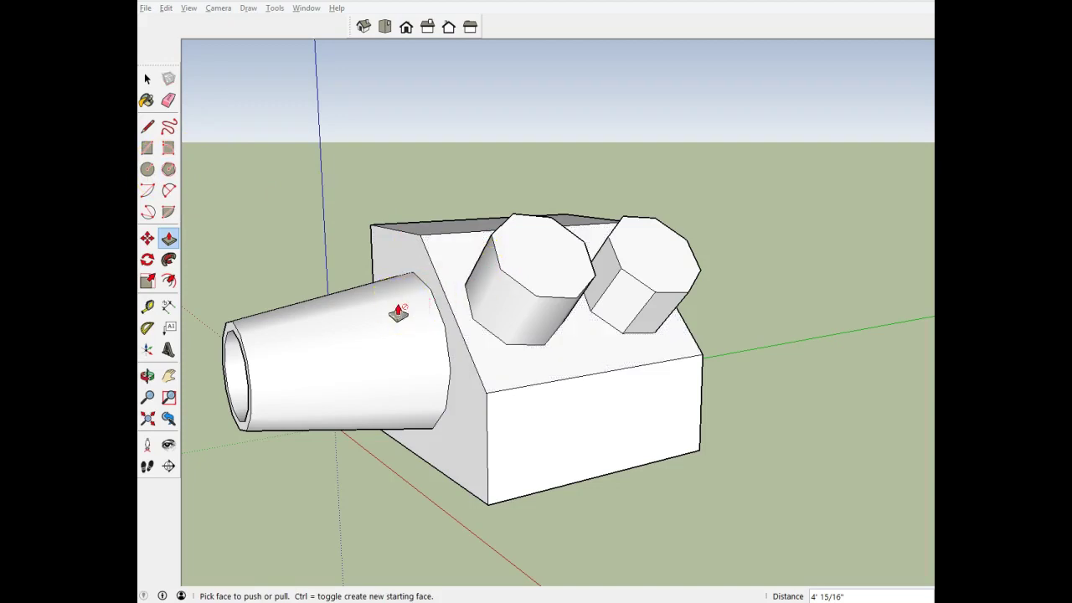
click(148, 79)
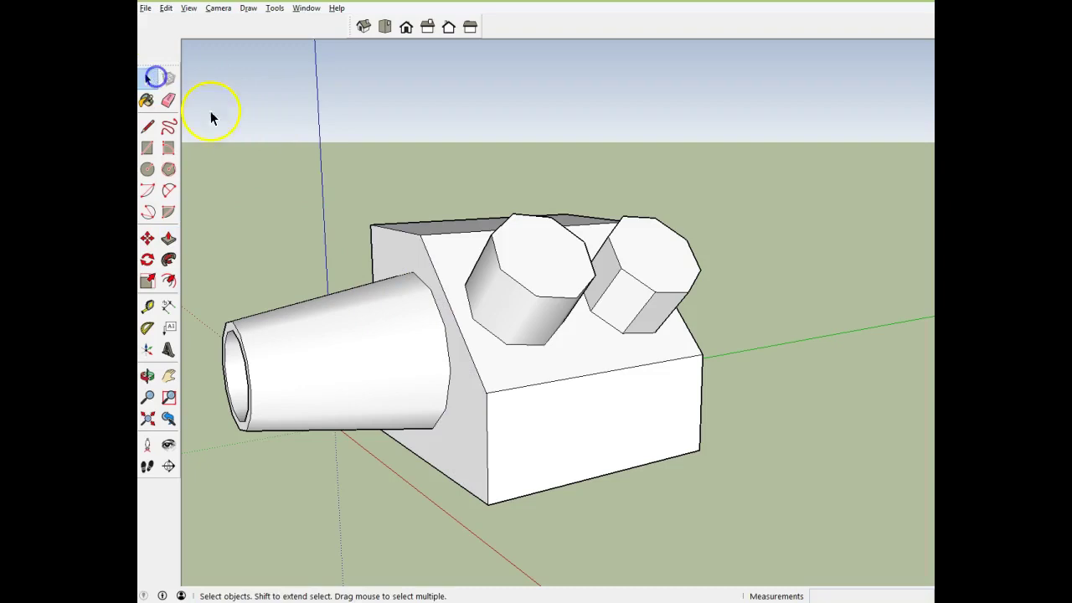
key(ctrl+z)
key(ctrl+z)
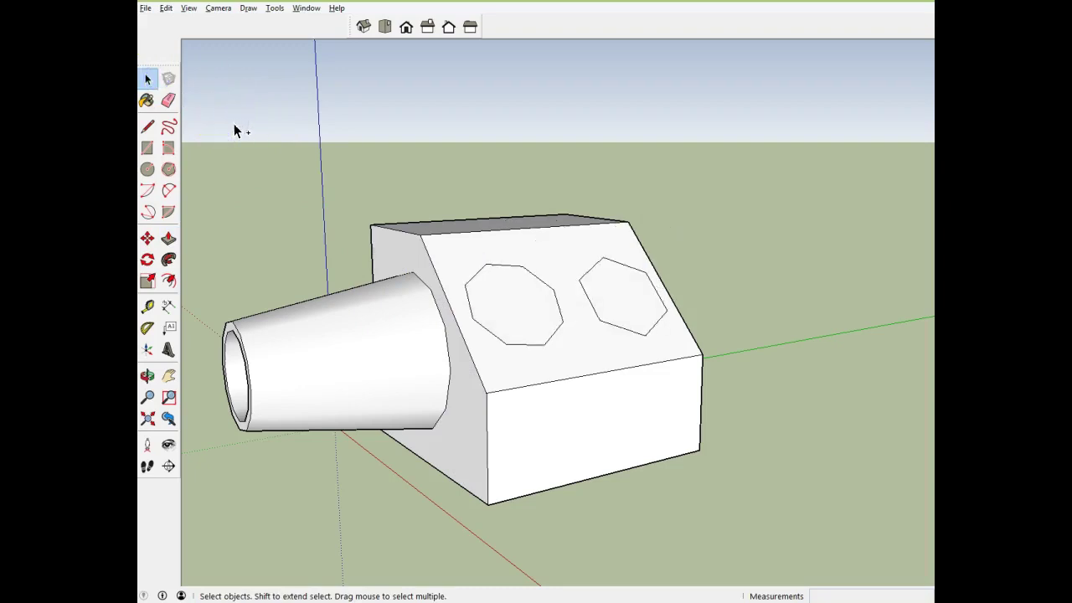
key(ctrl+z)
key(ctrl+z)
key(ctrl+z)
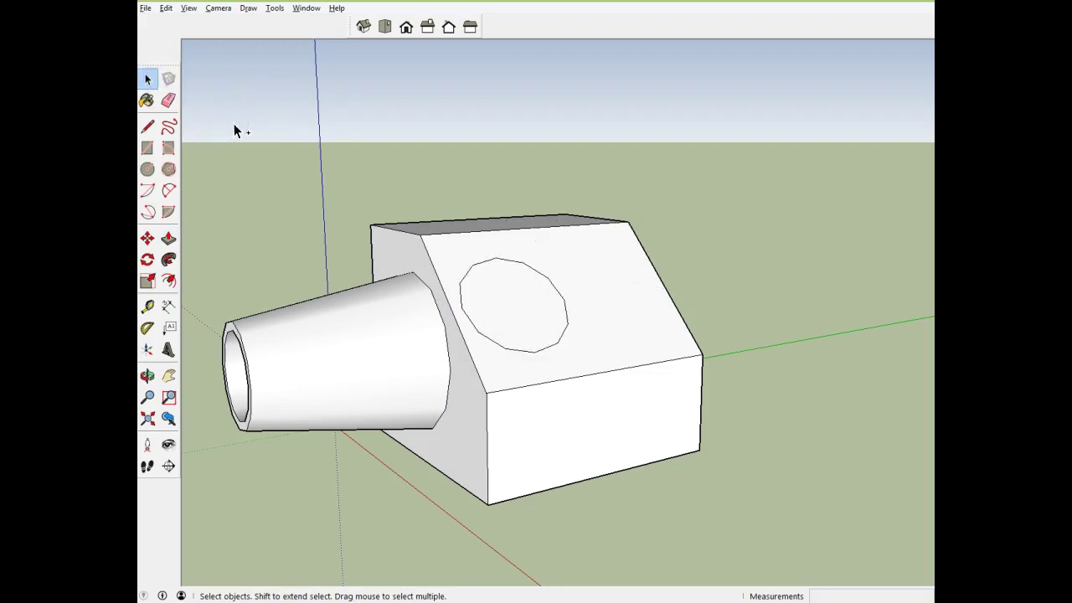
Draw a 12-sided circle centred on the front edge's midpoint, radius about 5' 9 11/16"
click(148, 169)
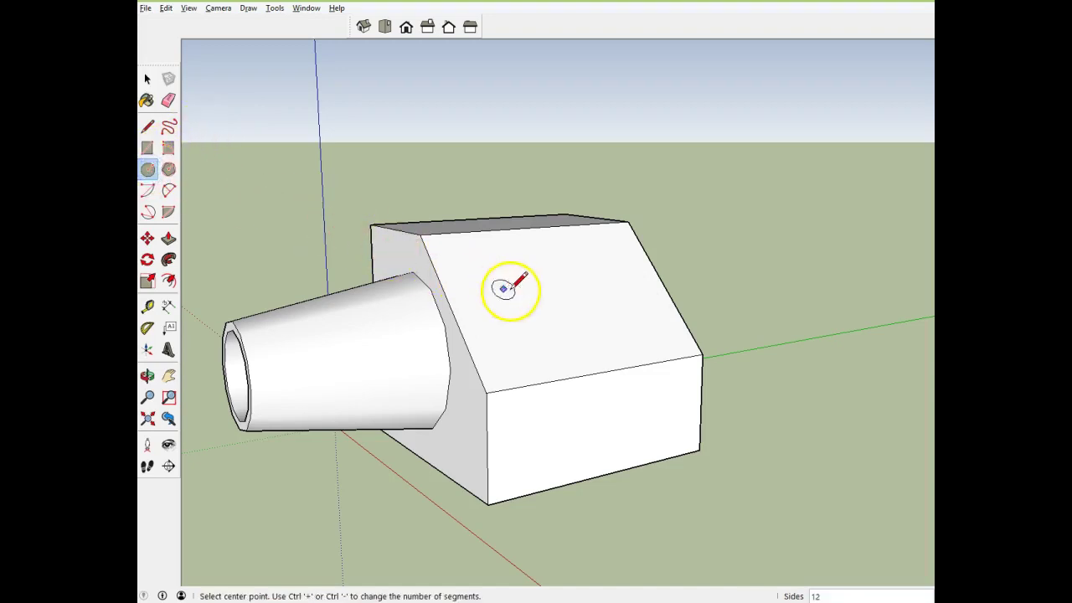
click(603, 371)
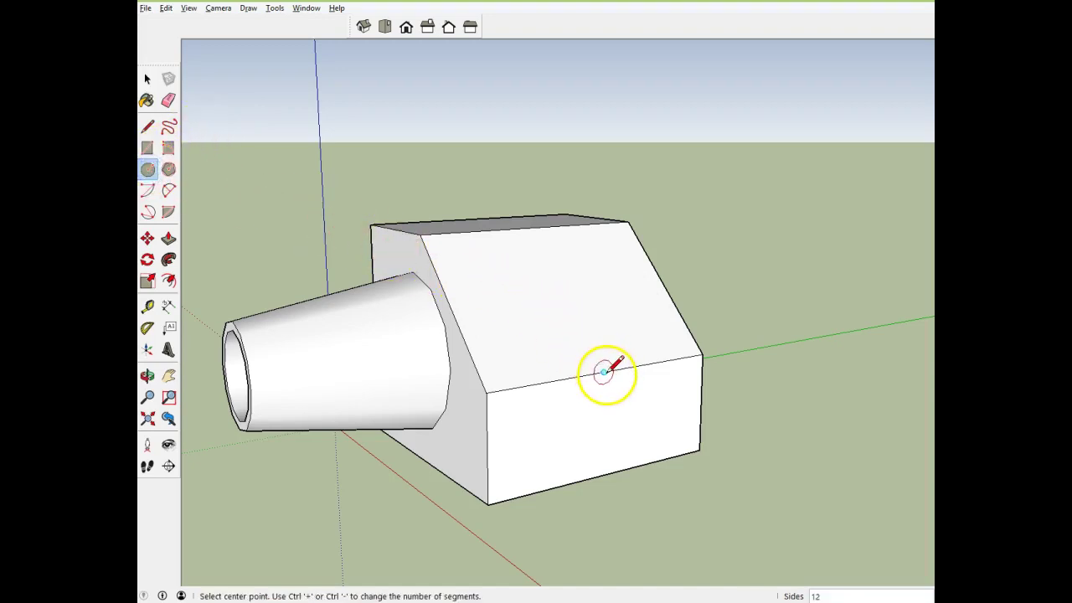
click(603, 371)
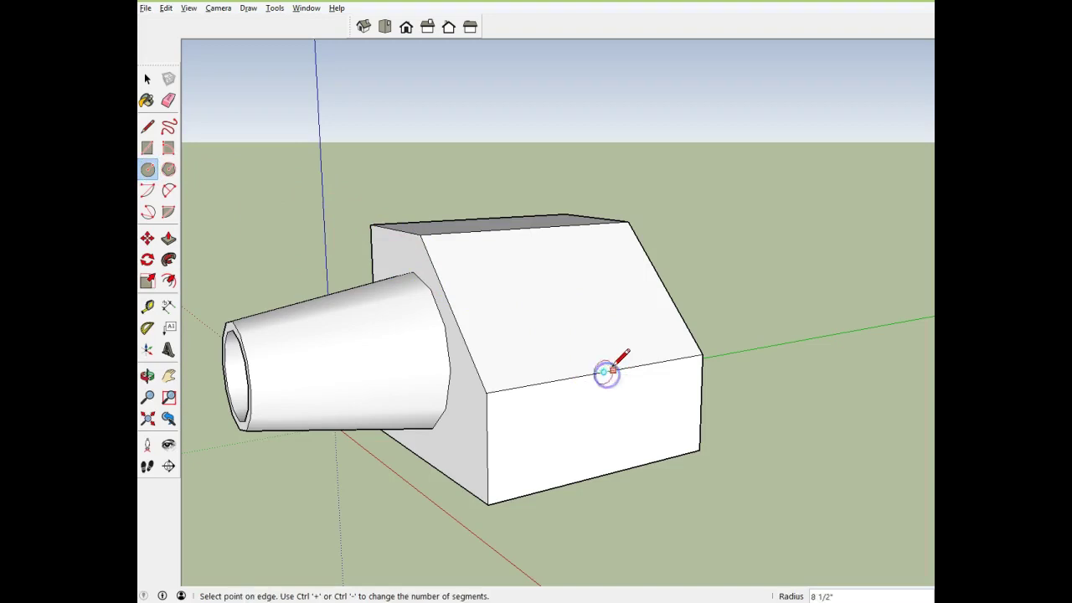
click(633, 307)
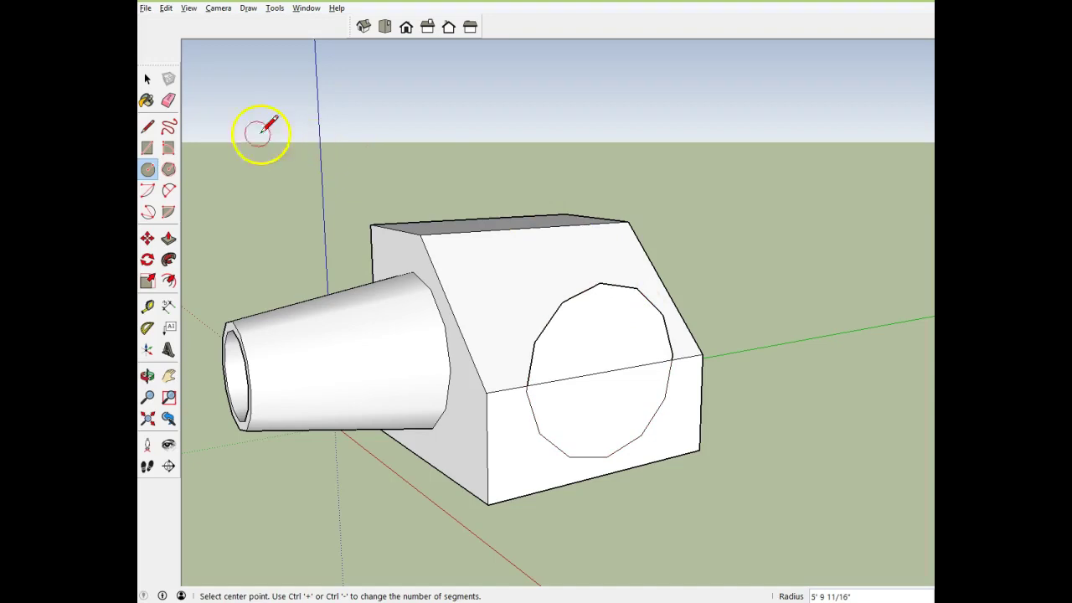
Erase the circle's upper arc and pull the lower half-circle out about 8' 10"
click(169, 99)
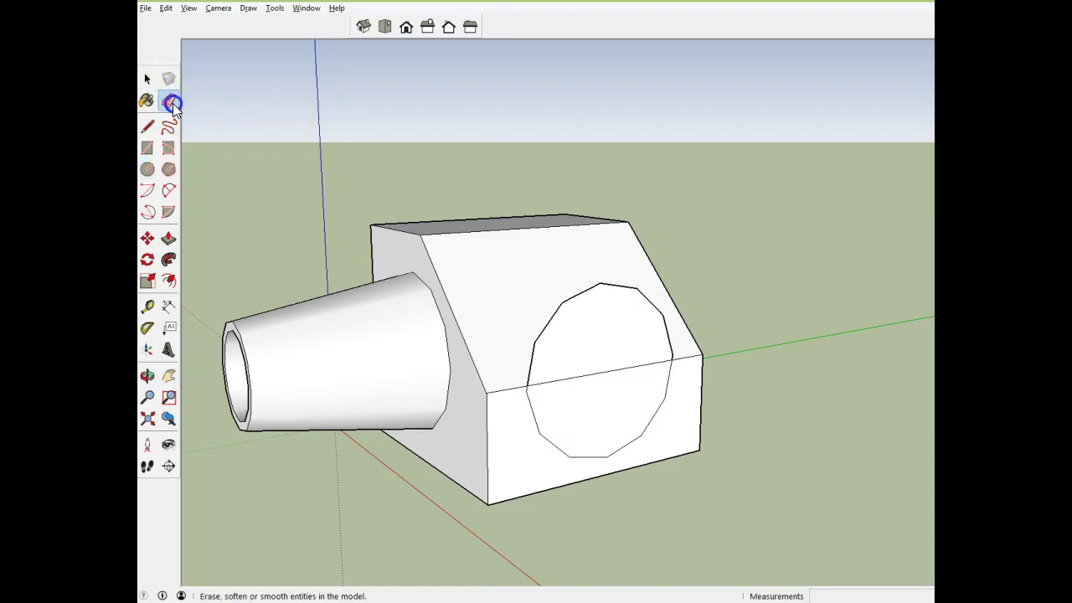
click(578, 293)
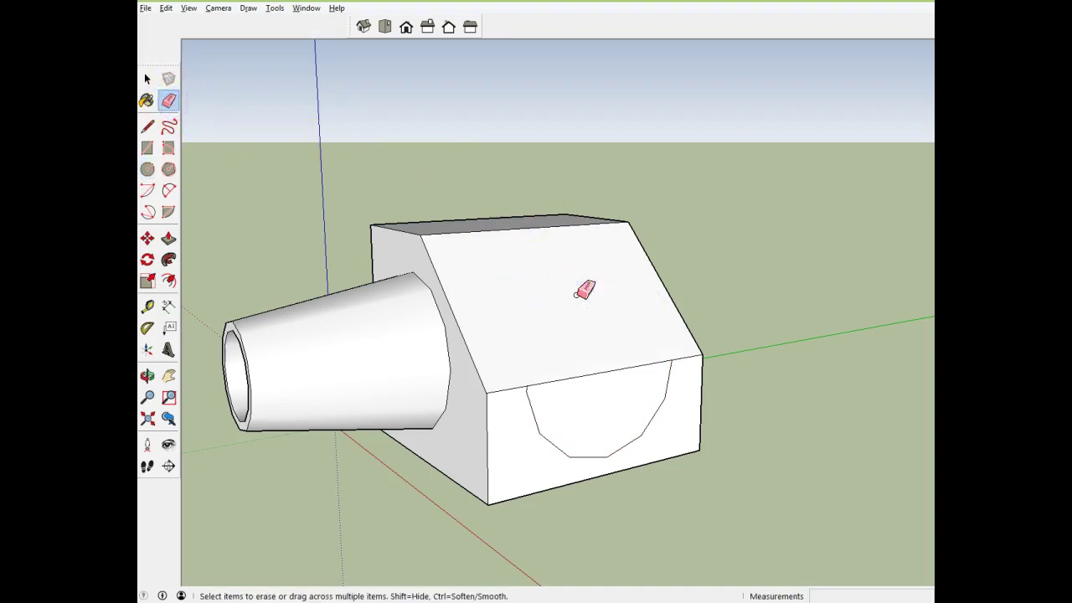
click(168, 238)
scroll(365, 385, down, 2)
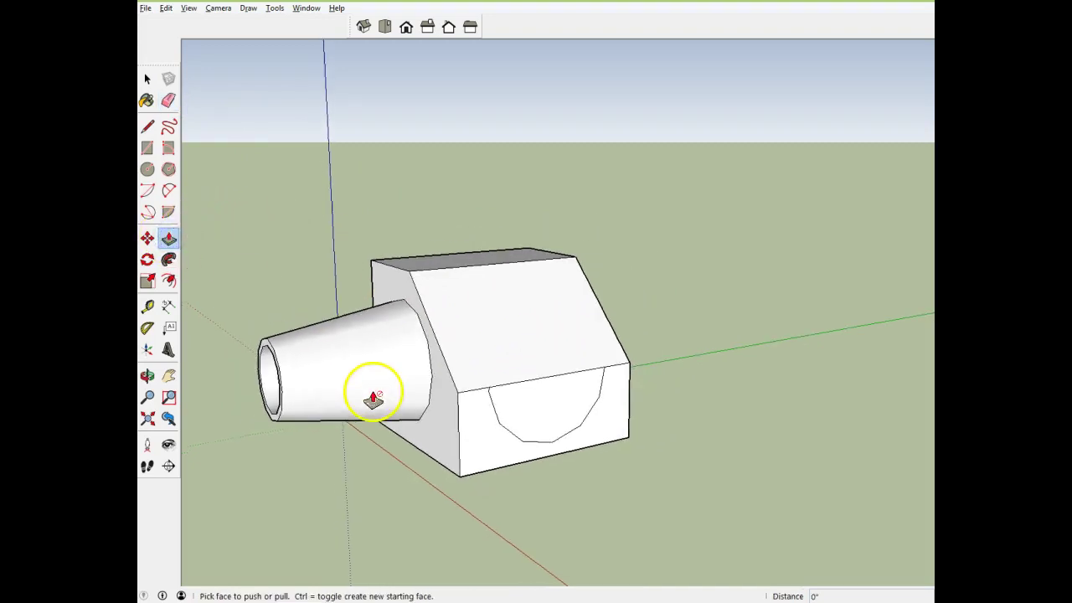
click(521, 409)
click(590, 452)
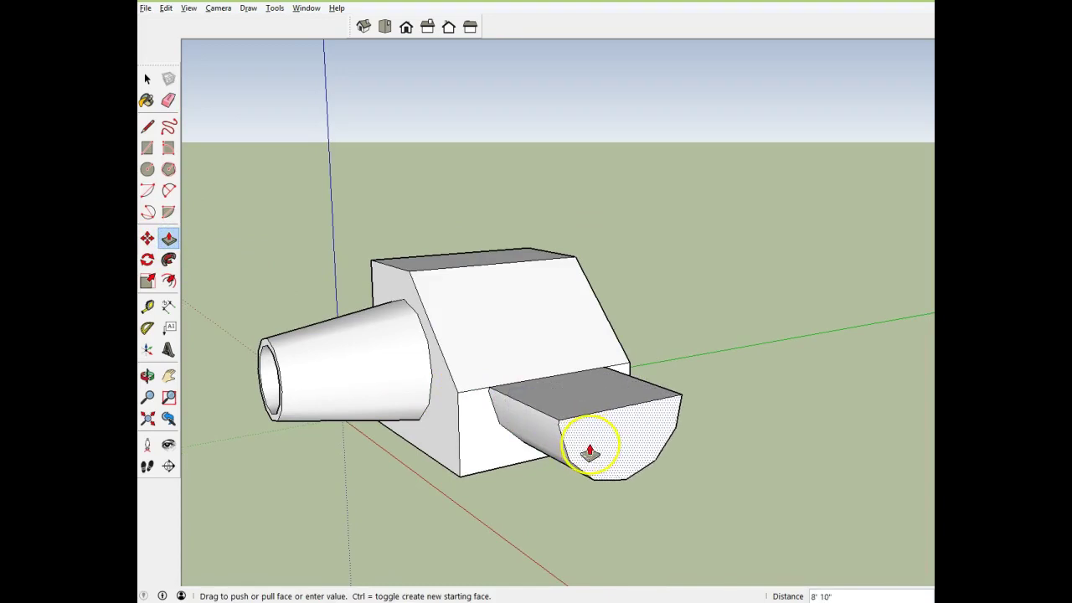
click(592, 448)
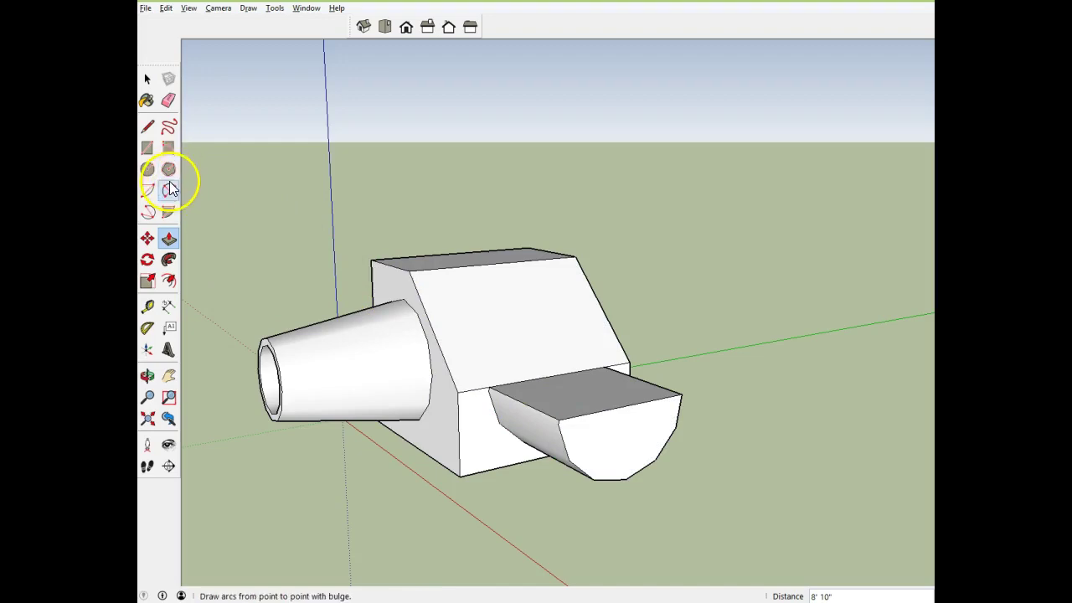
click(169, 242)
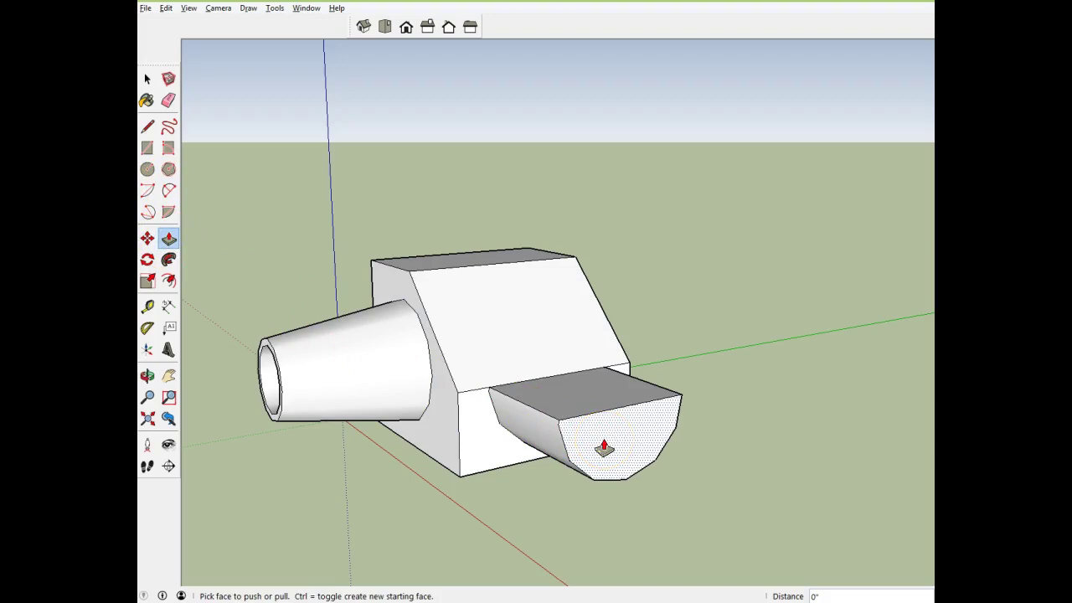
drag(605, 448, 672, 476)
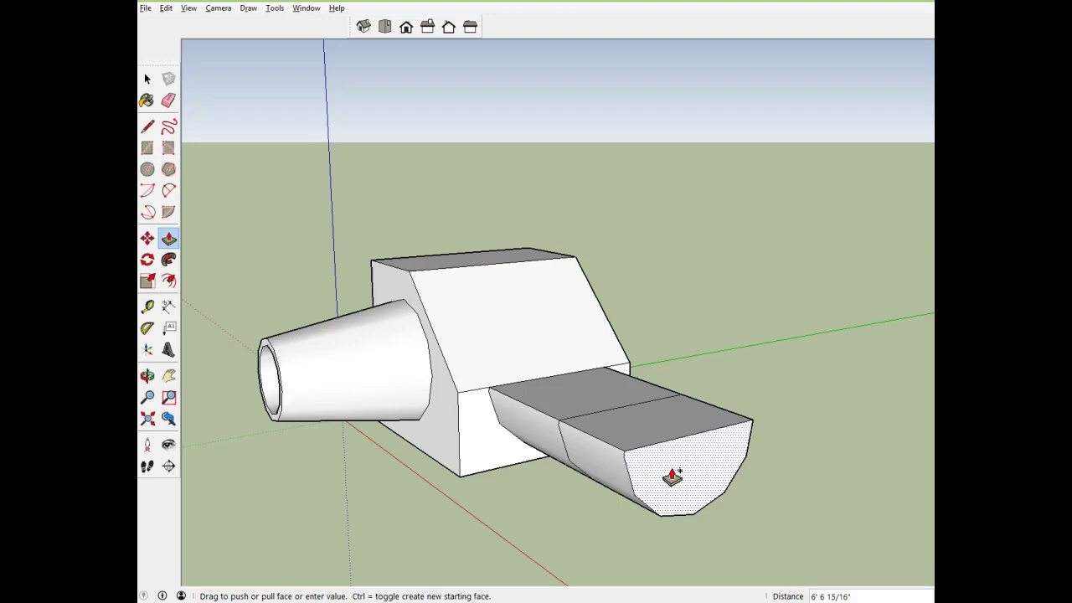
drag(673, 476, 672, 473)
middle_drag(527, 476, 553, 366)
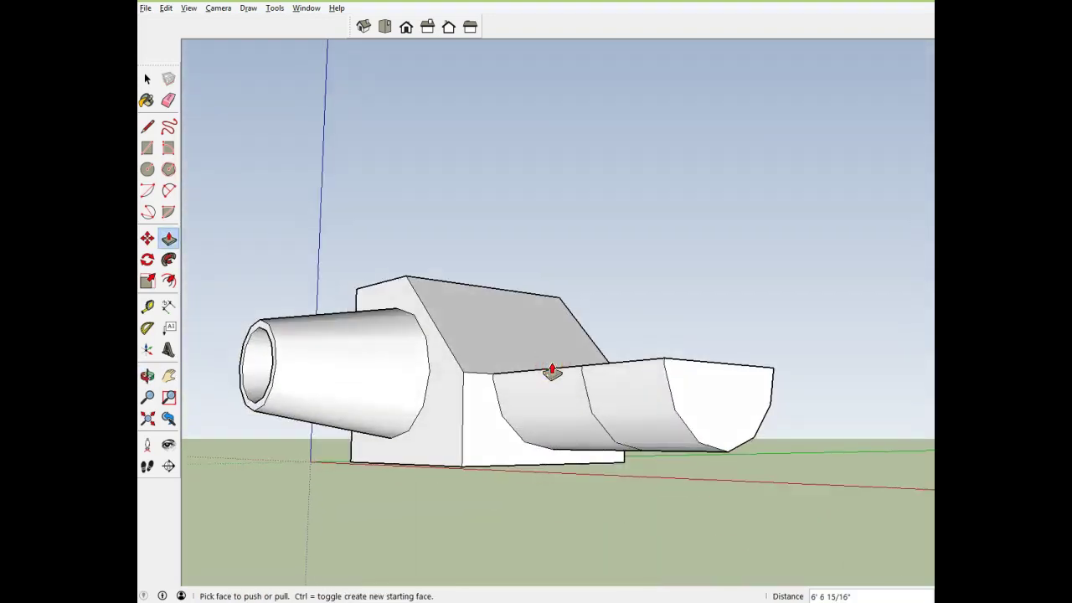
click(616, 406)
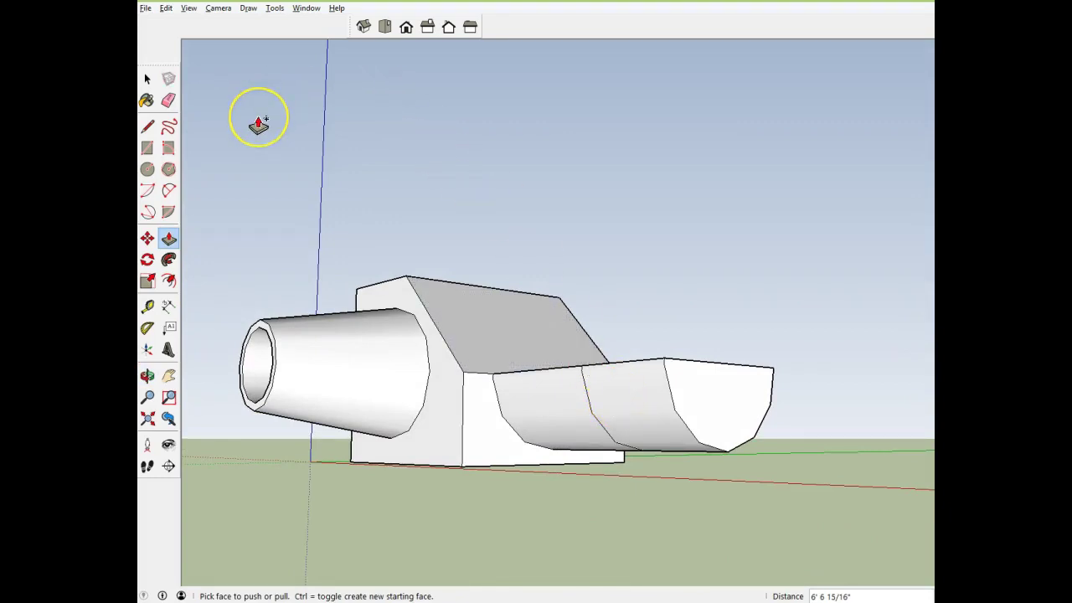
key(Escape)
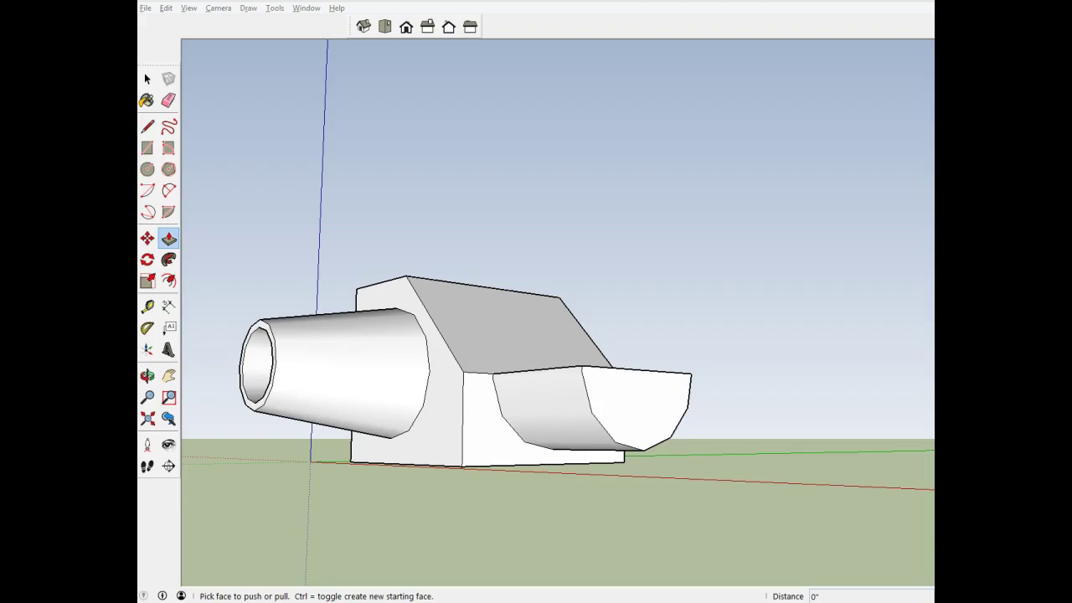
Extend the arm's end face about 9' 3" farther to the right
drag(612, 391, 615, 404)
click(612, 401)
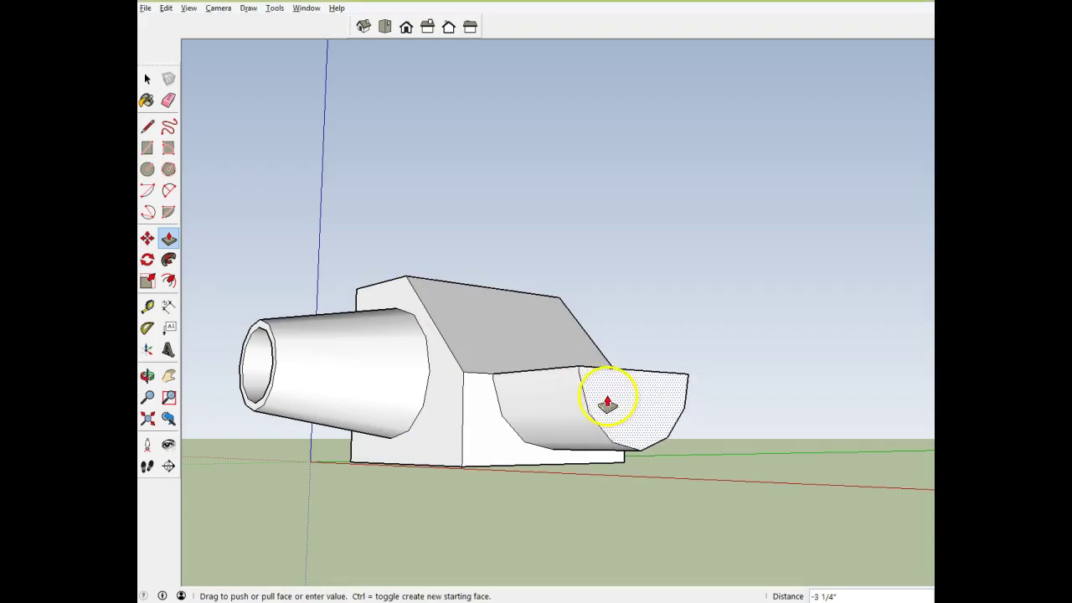
click(608, 404)
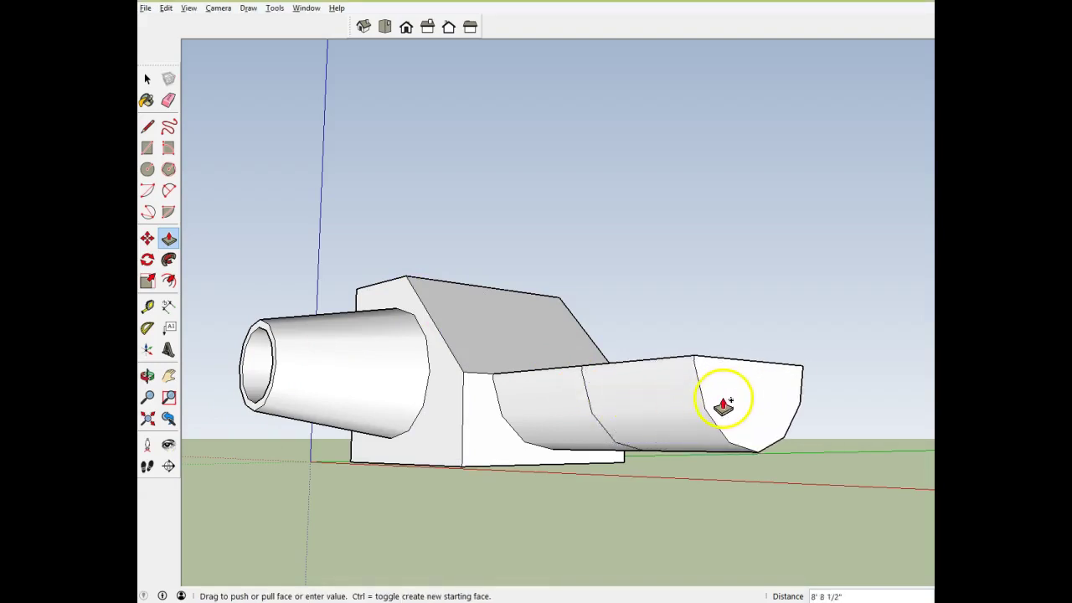
click(733, 403)
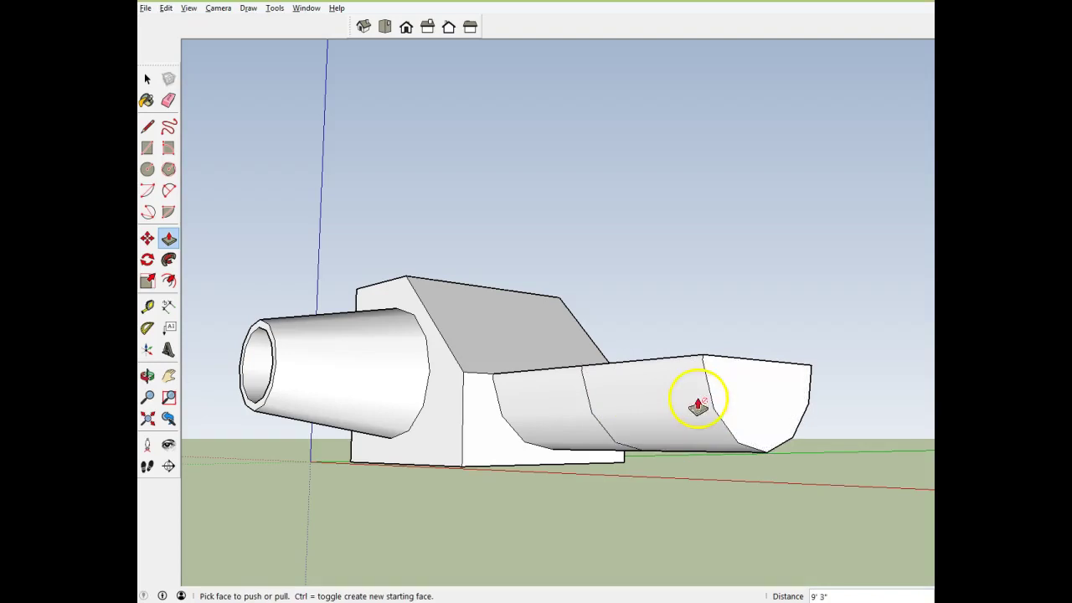
Open the context menu for the arm's middle face and dismiss it without choosing anything
right_click(692, 404)
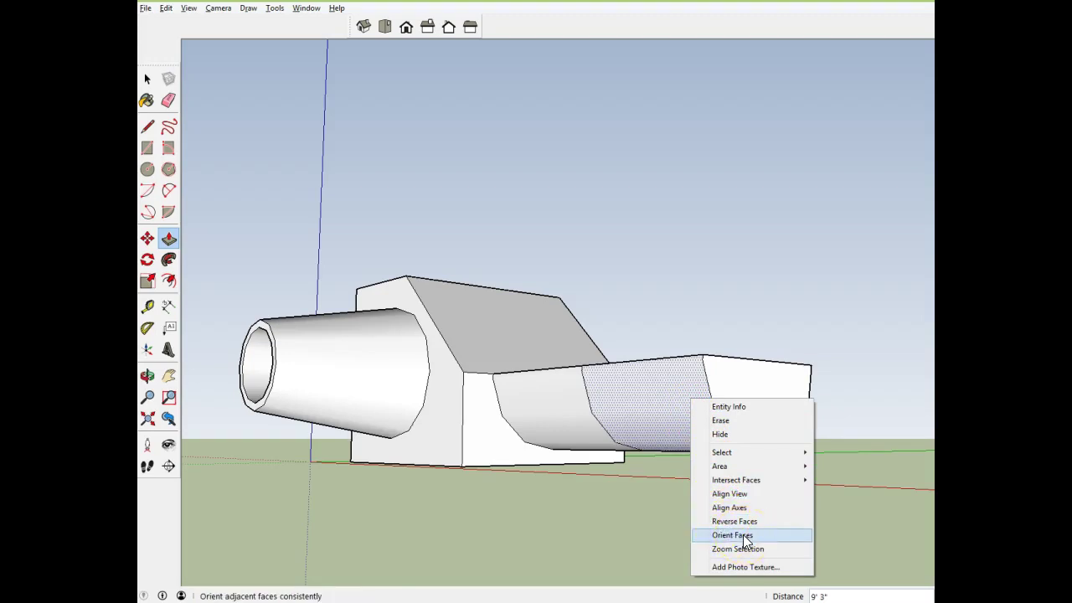
mouse_move(749, 462)
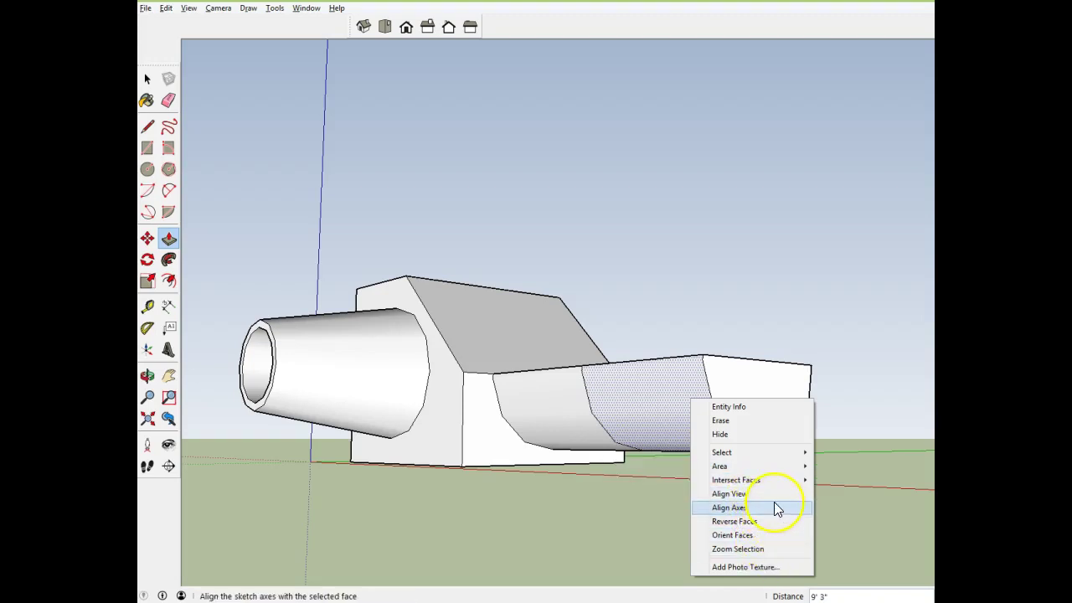
click(639, 504)
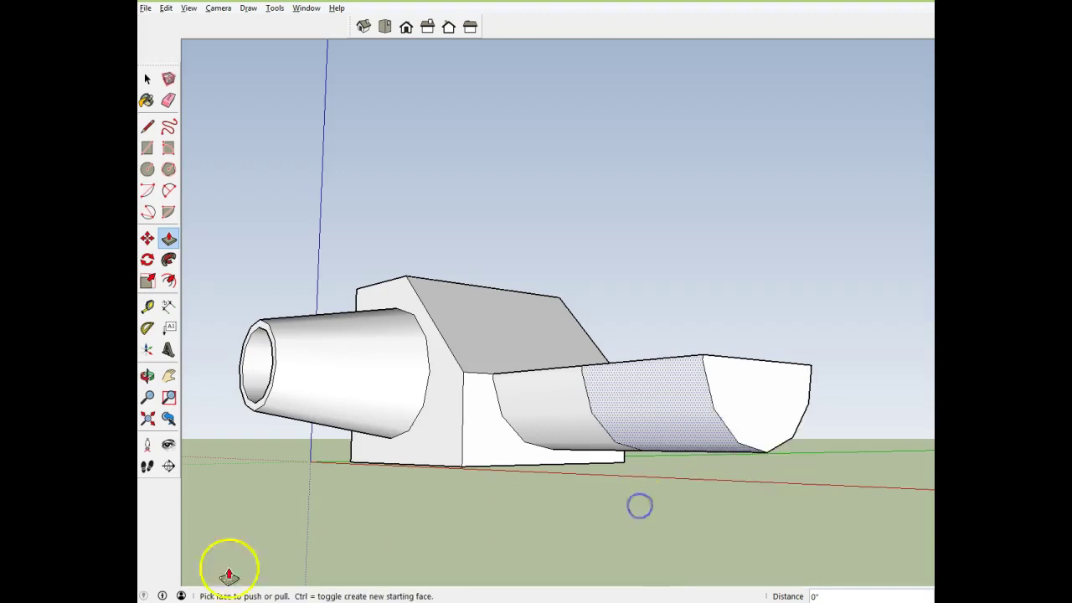
Push the arm's end back about 9' 2" and convert its curved end edge to a polygon
drag(729, 407, 612, 412)
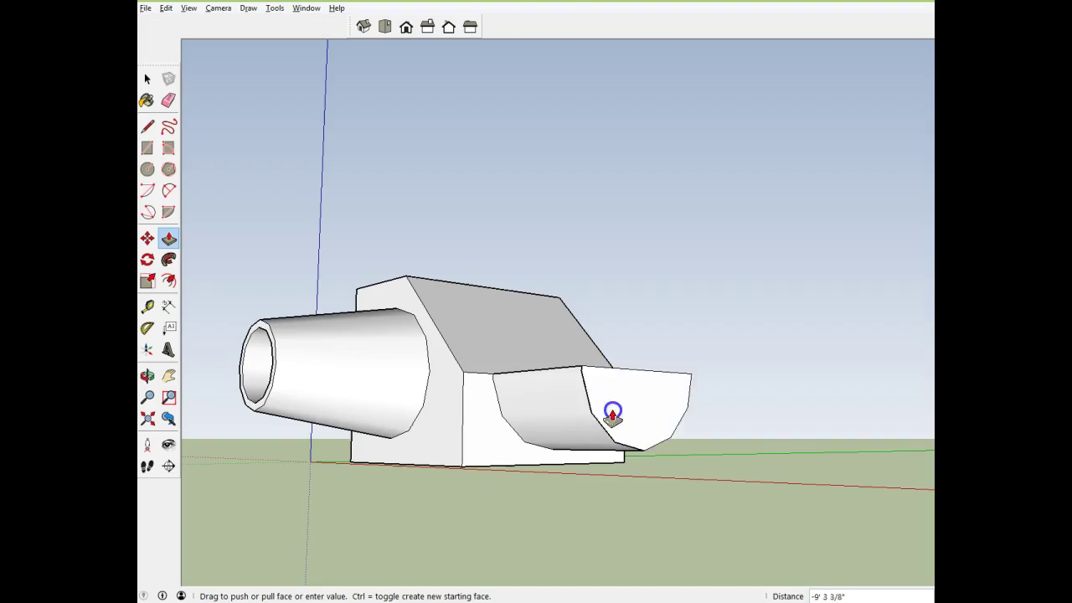
click(628, 407)
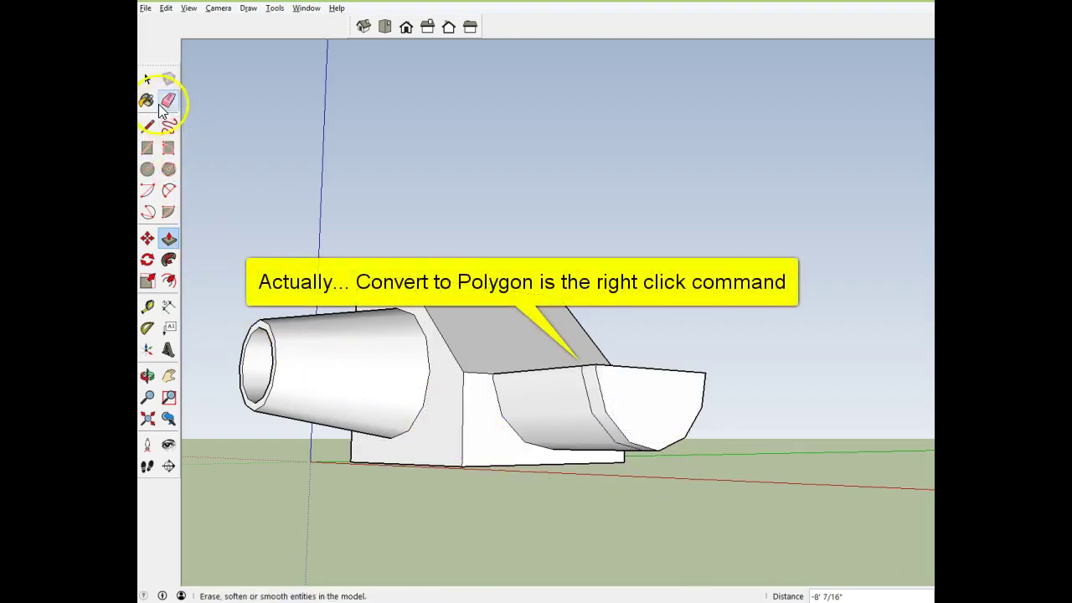
click(147, 81)
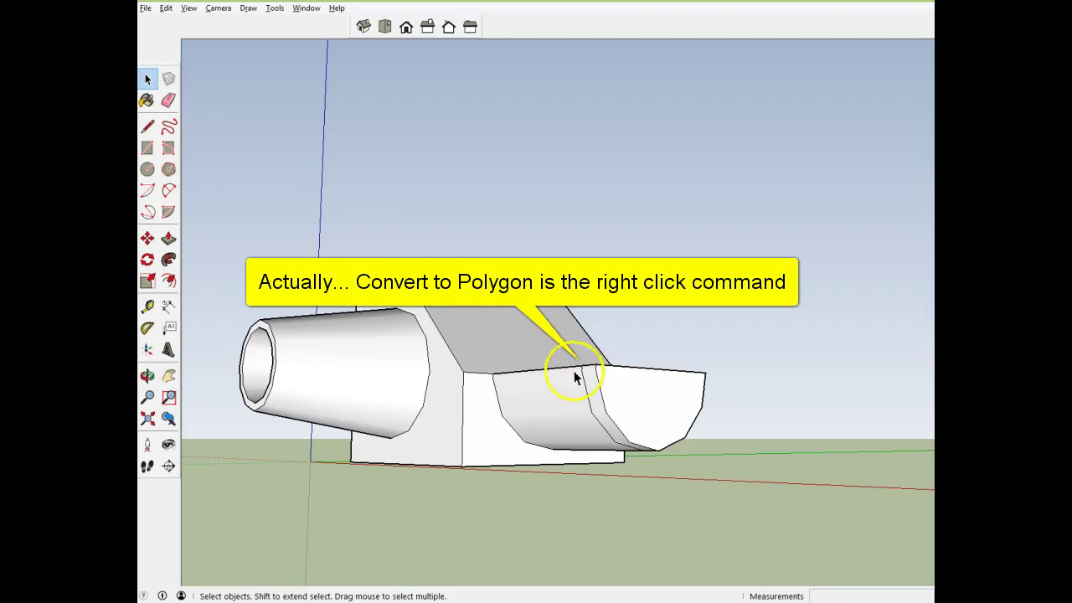
right_click(600, 387)
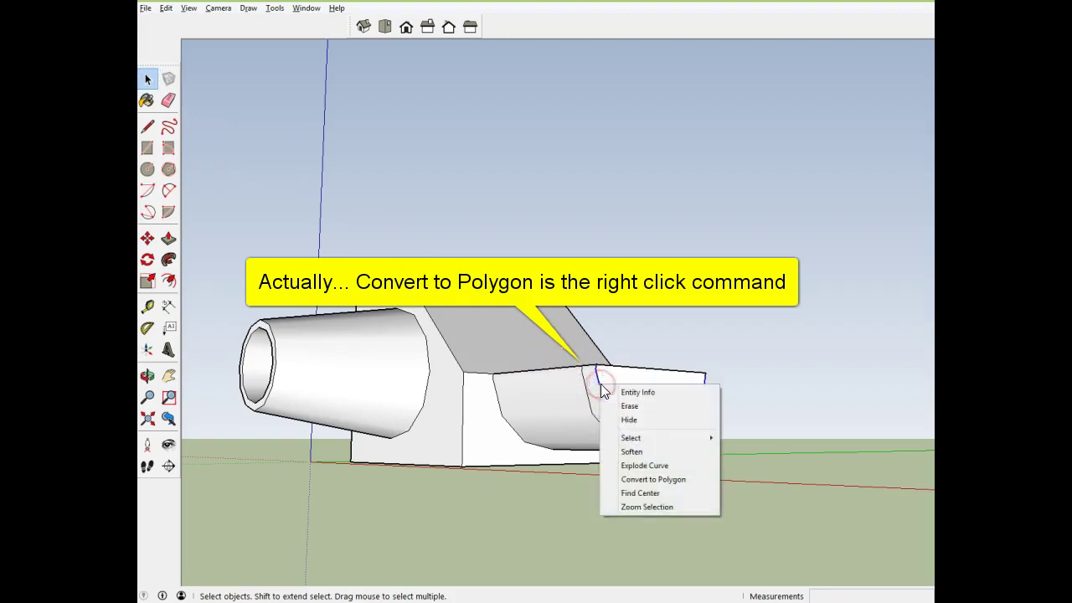
click(635, 479)
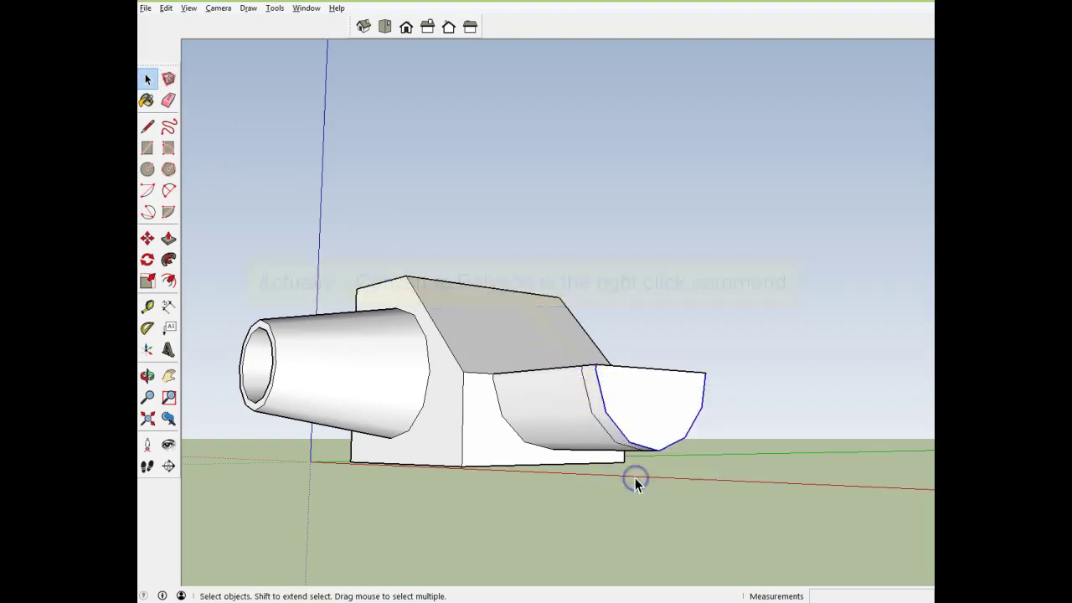
click(169, 238)
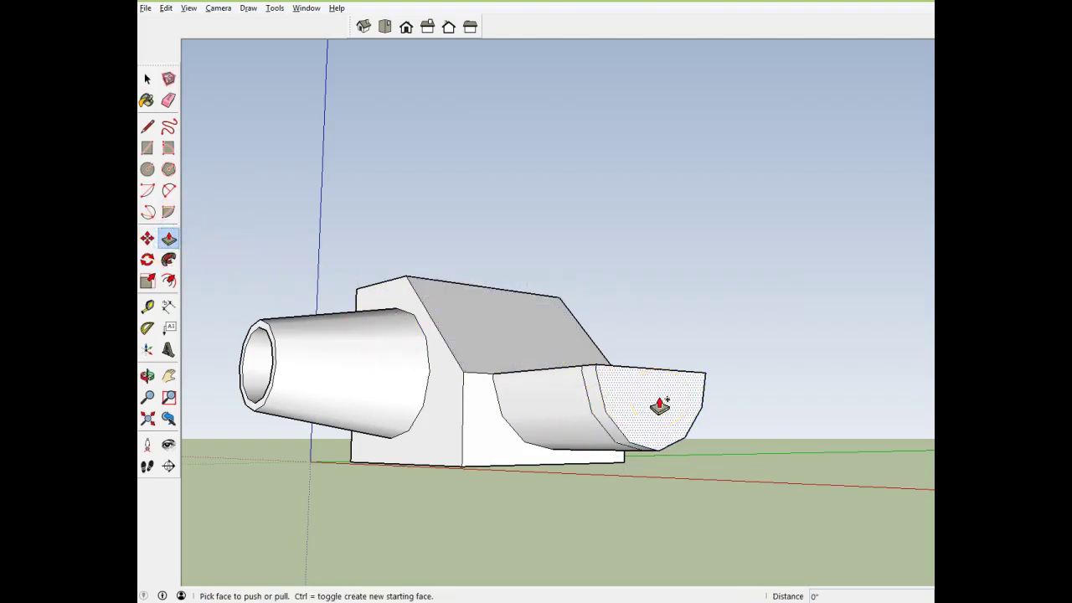
Extend the arm 7' 4 13/16", then explode and erase the curved seam on its side
mouse_move(660, 405)
mouse_down()
mouse_move(820, 424)
mouse_move(847, 424)
mouse_move(843, 411)
mouse_up()
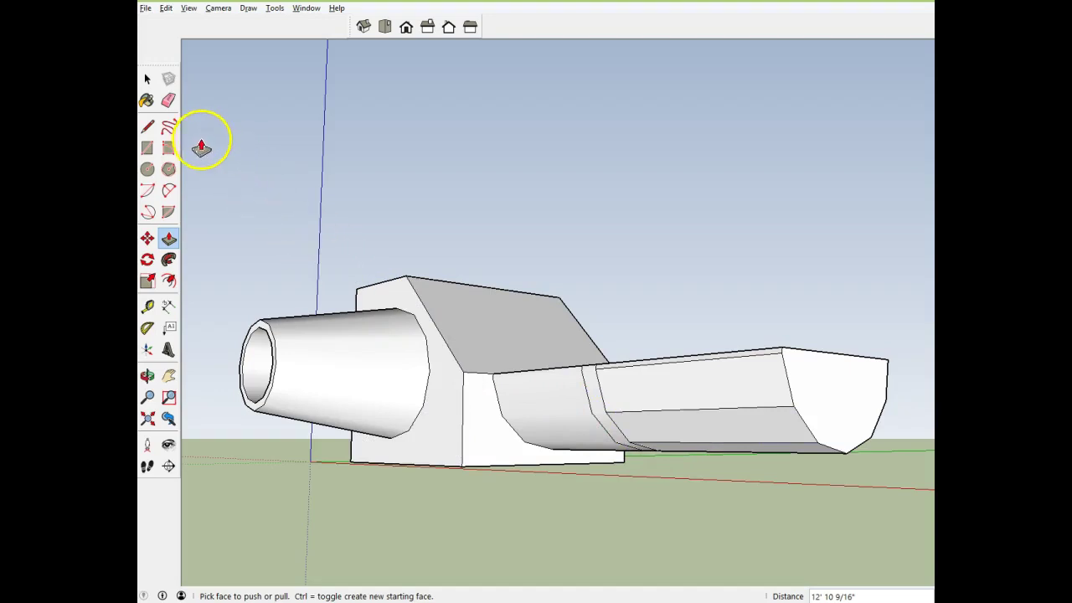
click(148, 79)
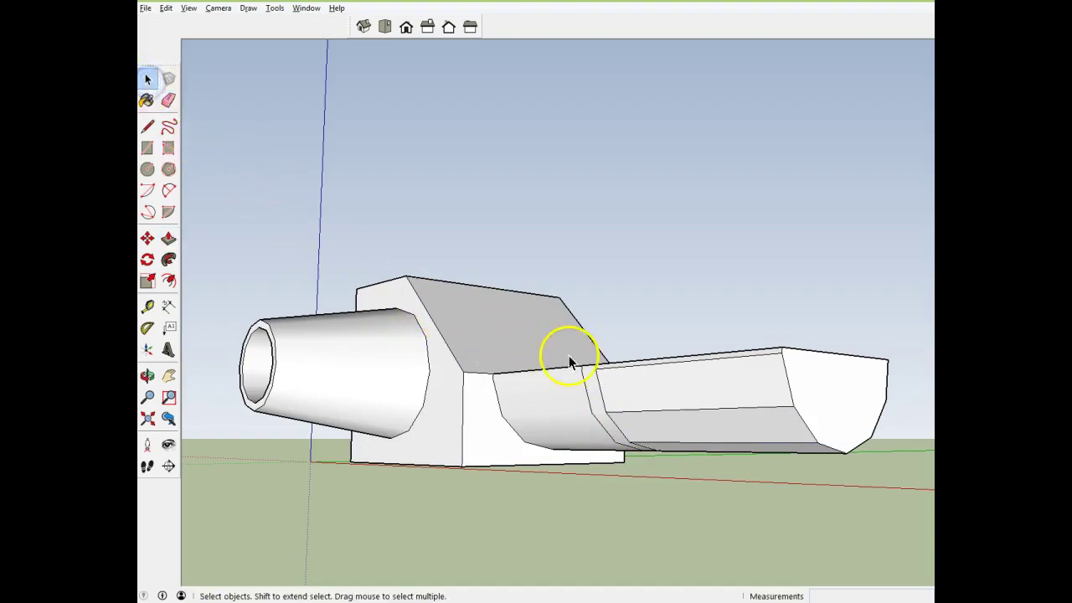
click(600, 388)
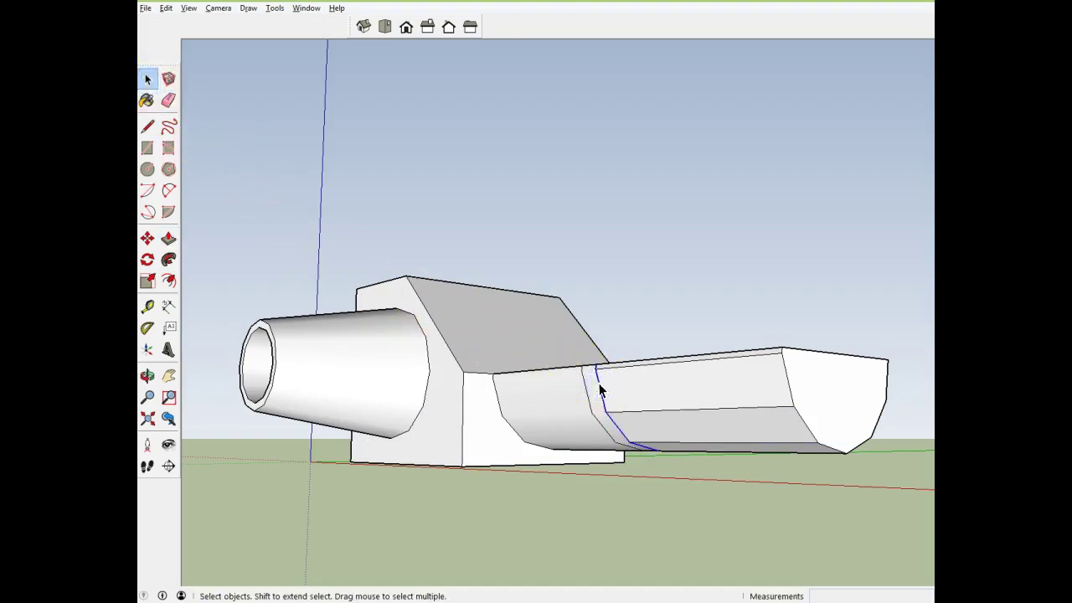
right_click(600, 387)
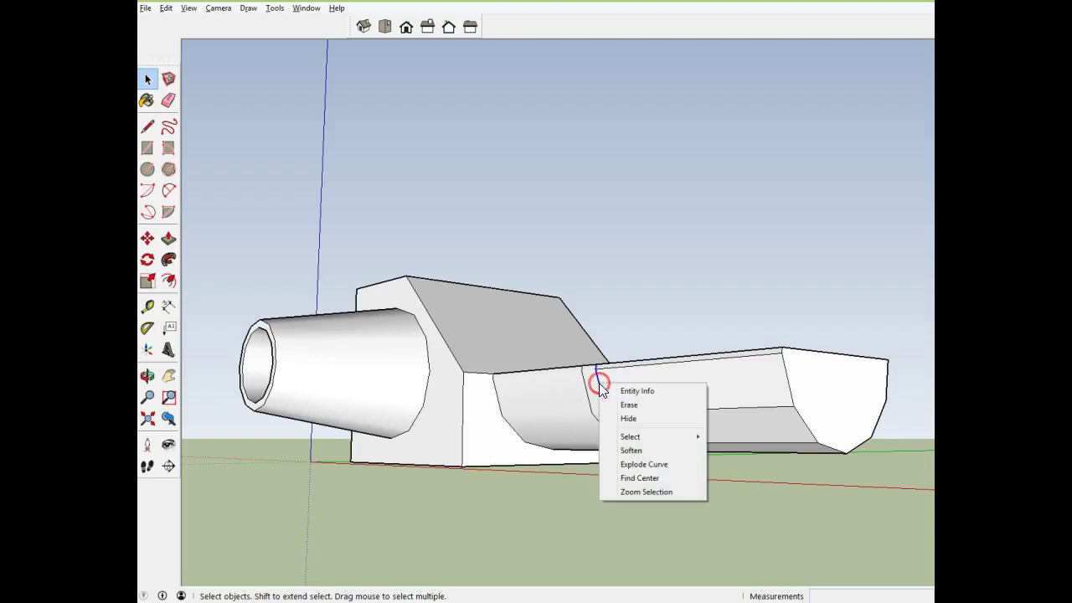
click(638, 464)
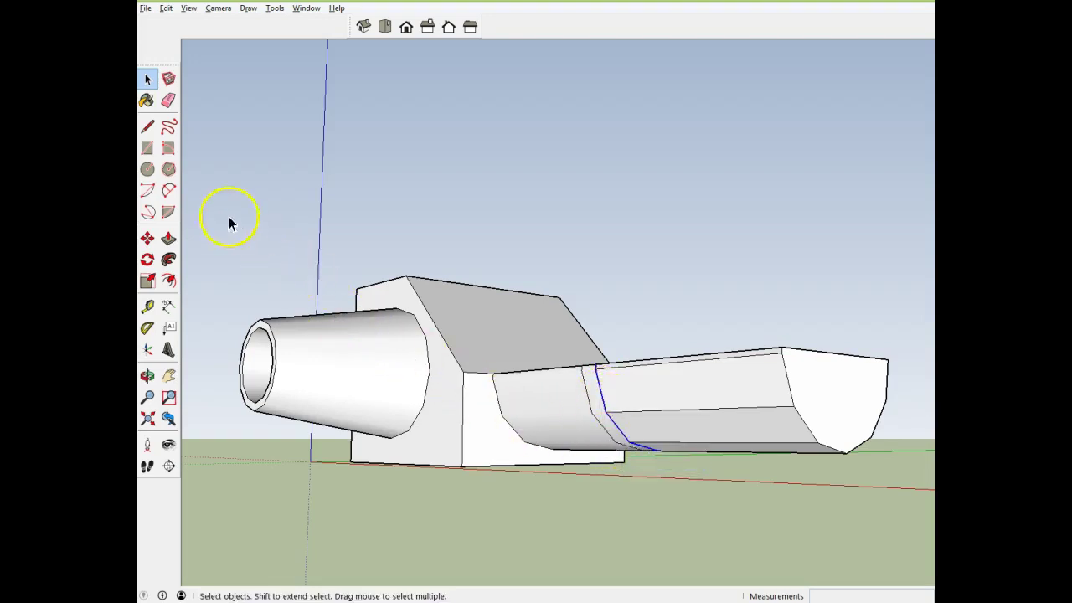
click(168, 100)
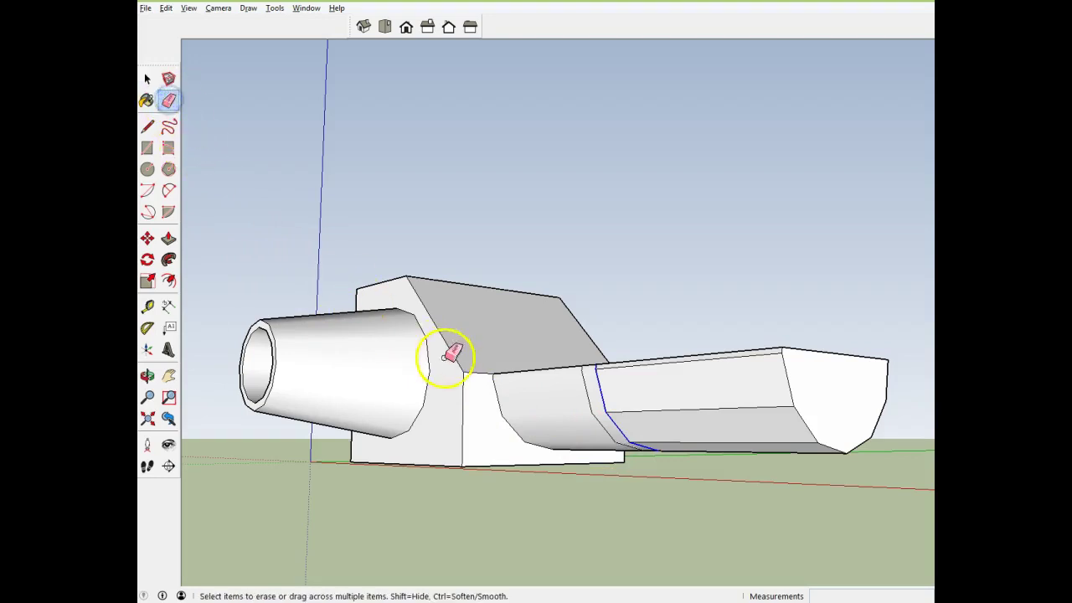
click(621, 428)
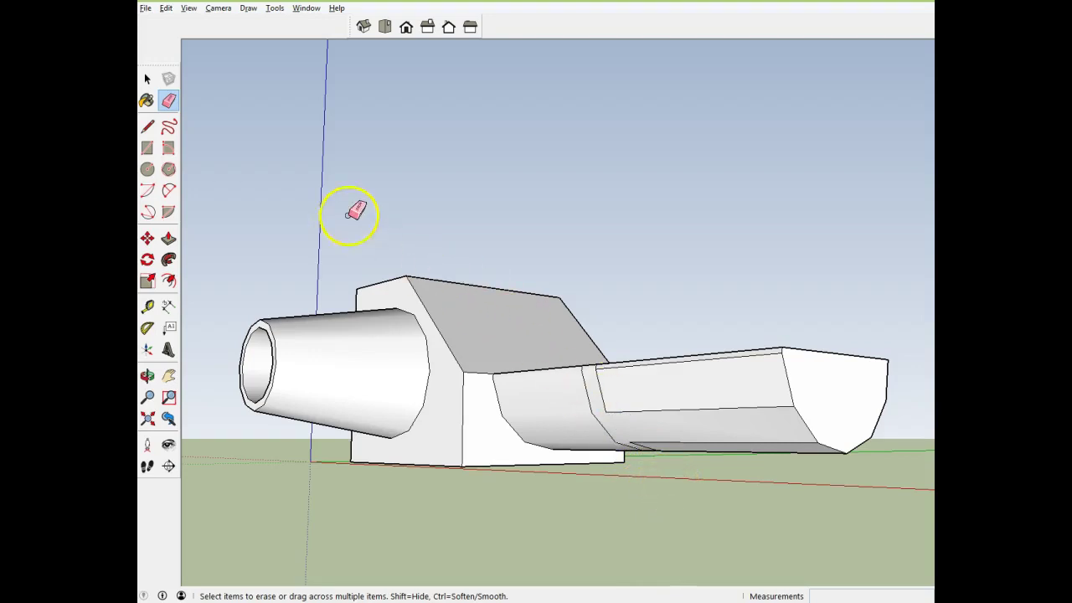
Push the arm's flat side face in about 8" to start the keyway recess
click(168, 239)
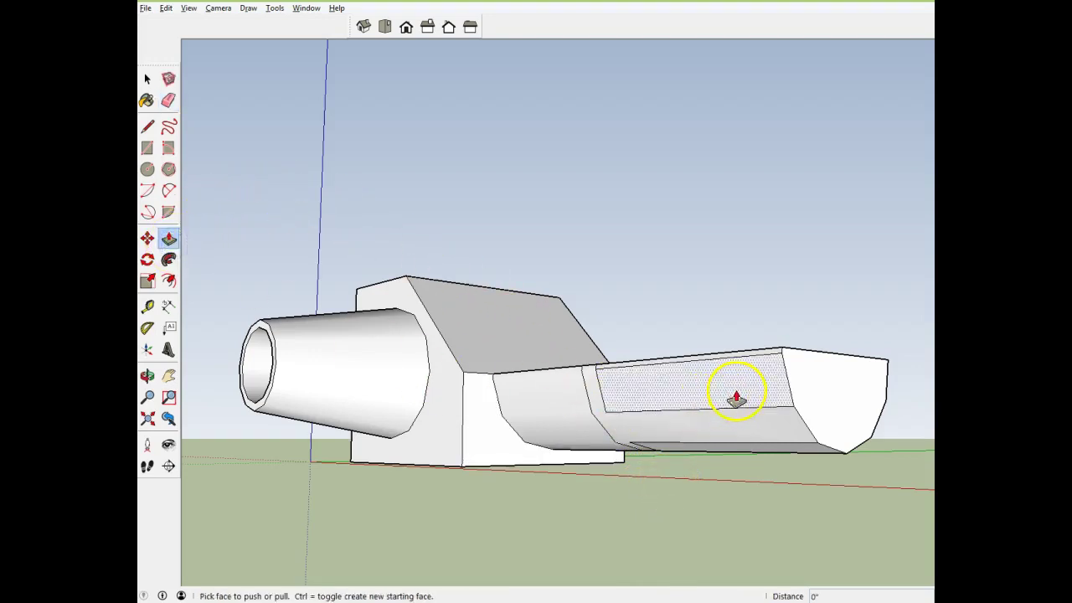
drag(744, 384, 757, 387)
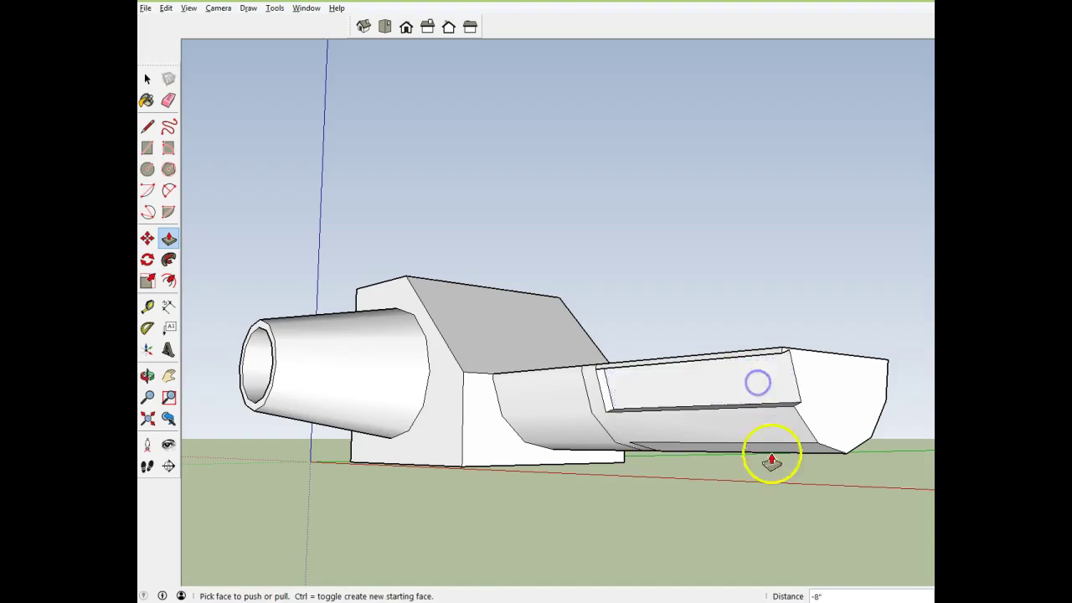
middle_drag(770, 454, 600, 443)
drag(642, 424, 650, 390)
middle_drag(726, 469, 536, 438)
Deepen the keyway recess further, then orbit around to face the box's back
drag(583, 359, 577, 450)
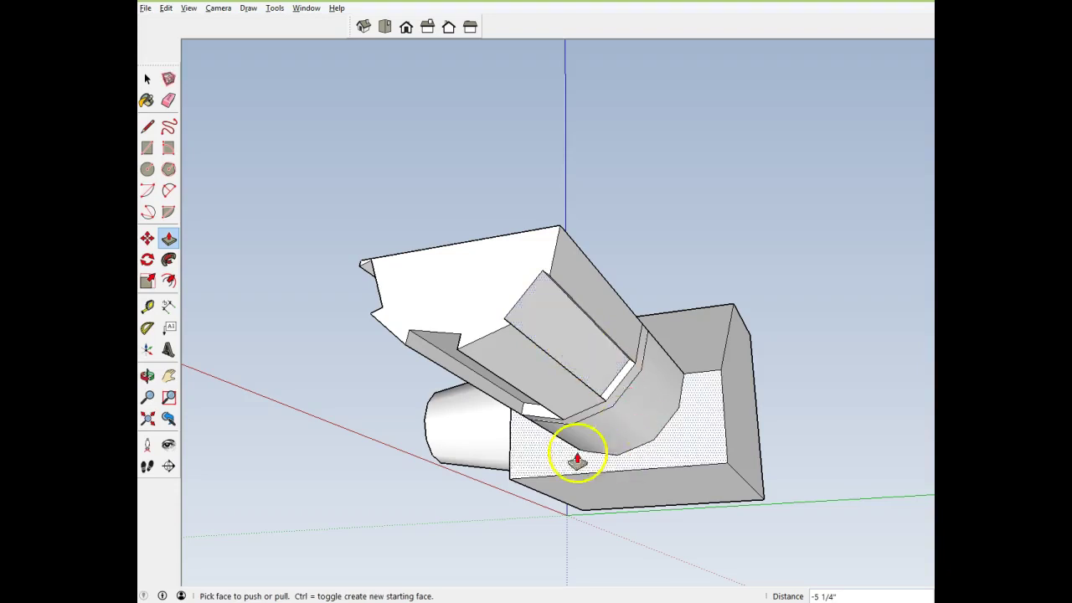
mouse_move(577, 449)
middle_down()
mouse_move(565, 485)
mouse_move(654, 528)
mouse_move(675, 522)
mouse_move(729, 451)
middle_up()
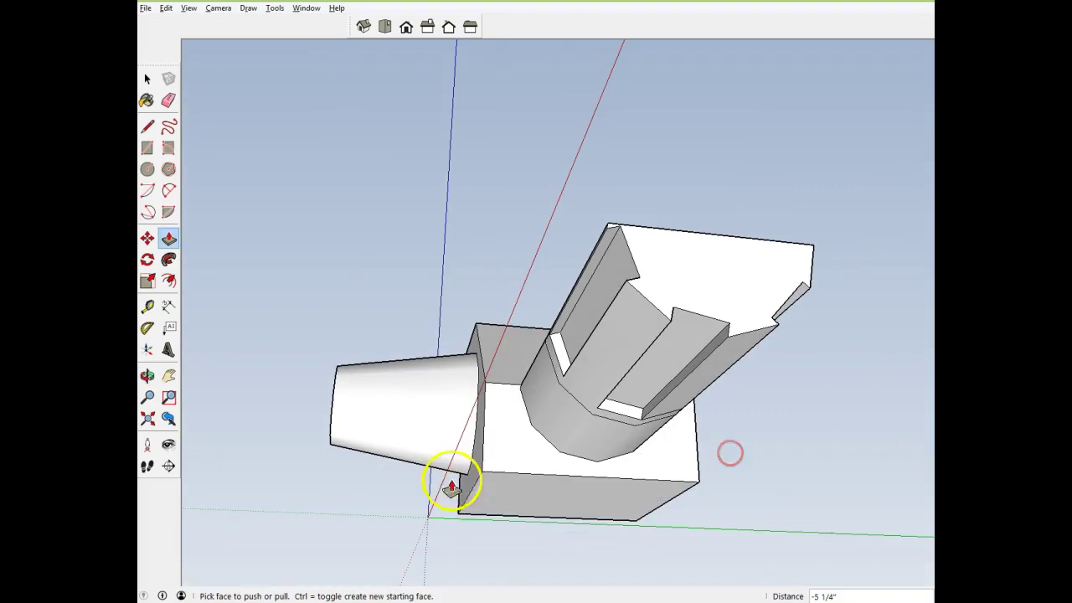
mouse_move(441, 479)
middle_down()
mouse_move(592, 438)
mouse_move(705, 459)
mouse_move(708, 471)
mouse_move(443, 438)
mouse_move(411, 424)
mouse_move(675, 392)
mouse_move(799, 483)
middle_up()
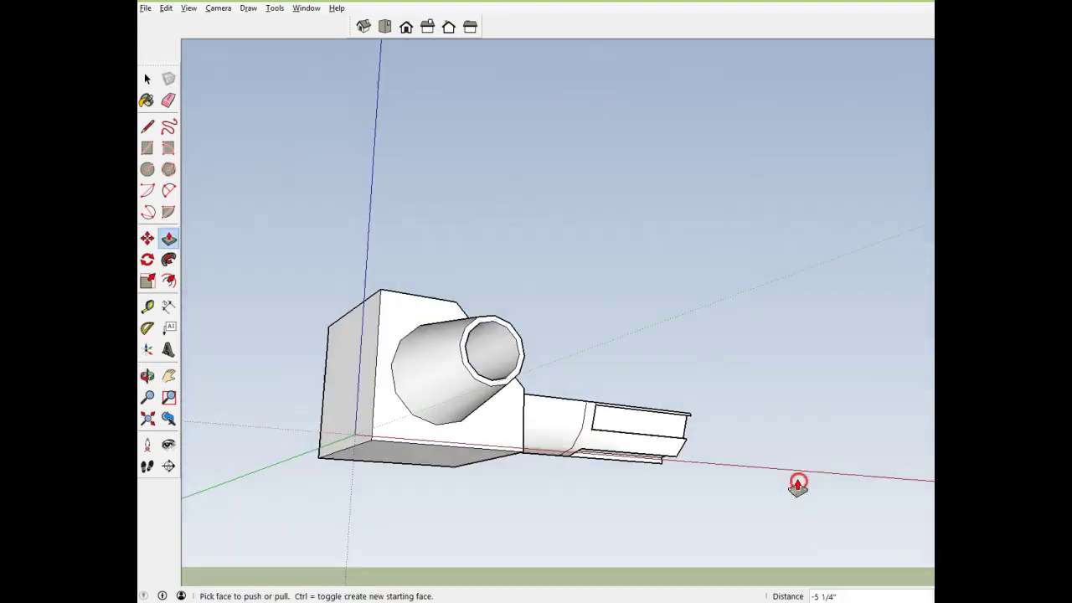
middle_drag(223, 376, 636, 453)
middle_drag(342, 450, 537, 474)
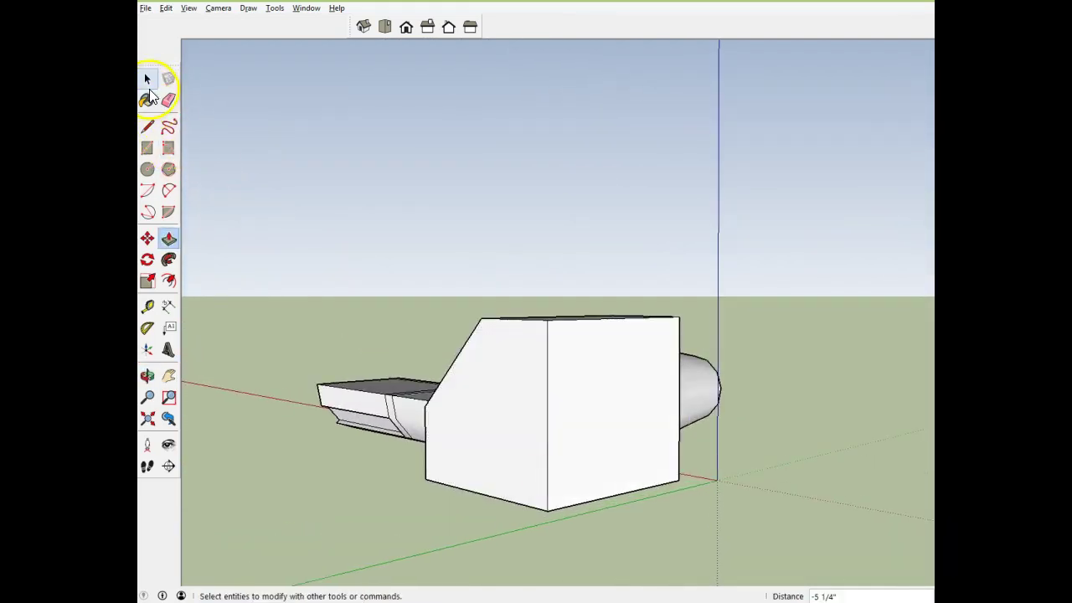
Erase the box's back face from its context menu and orbit to view the hollow interior
click(148, 79)
click(607, 388)
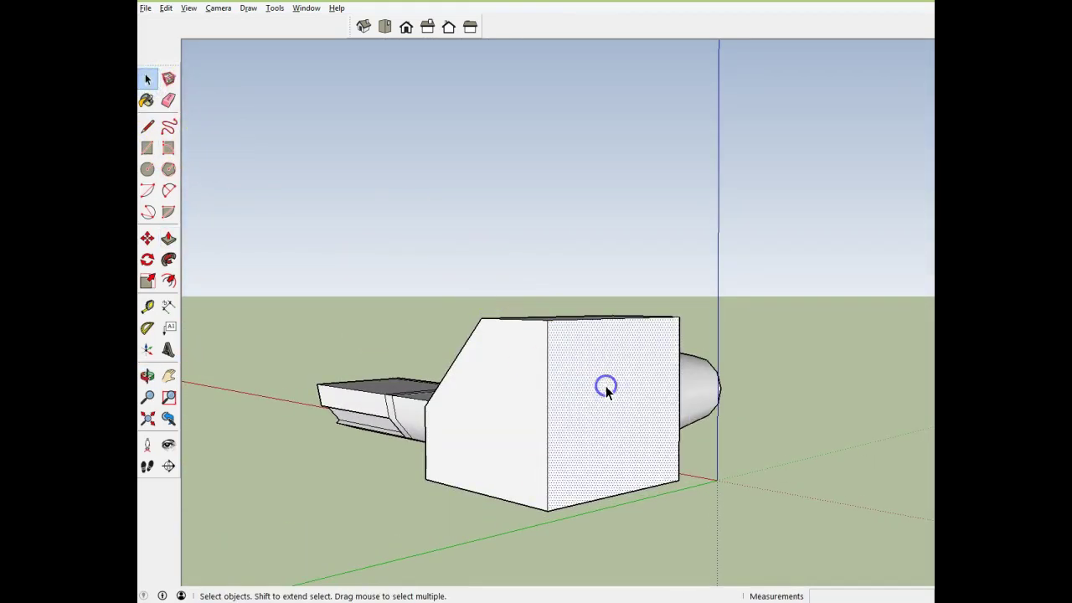
right_click(607, 388)
click(634, 408)
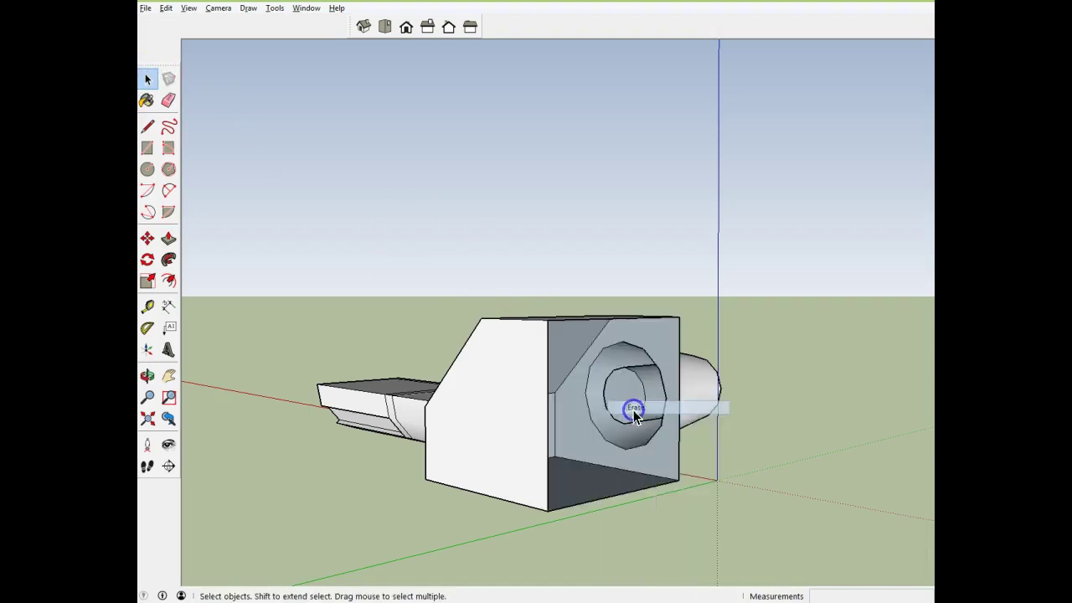
mouse_move(610, 505)
middle_down()
mouse_move(567, 505)
mouse_move(529, 480)
mouse_move(485, 479)
mouse_move(413, 506)
mouse_move(469, 531)
mouse_move(543, 522)
mouse_move(513, 508)
middle_up()
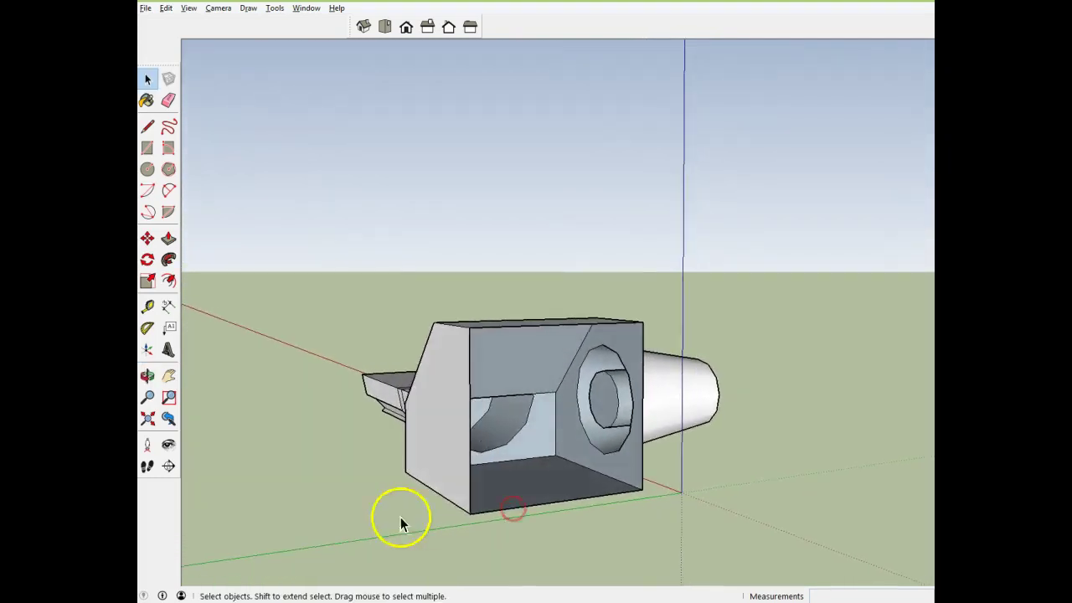